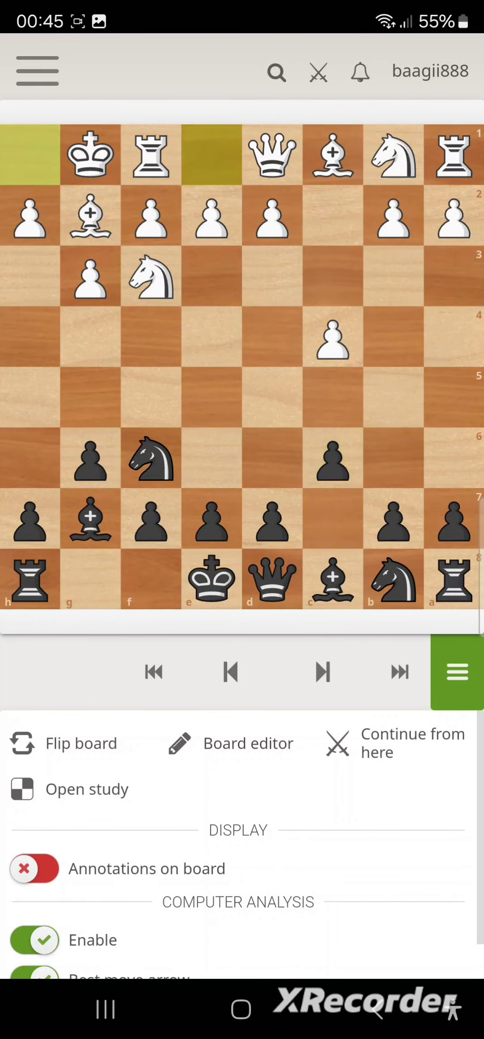
Close the options menu and step forward to 8...Qb6, then back toward 6...d5.
{"action": "left_click", "coordinate": [457, 671]}
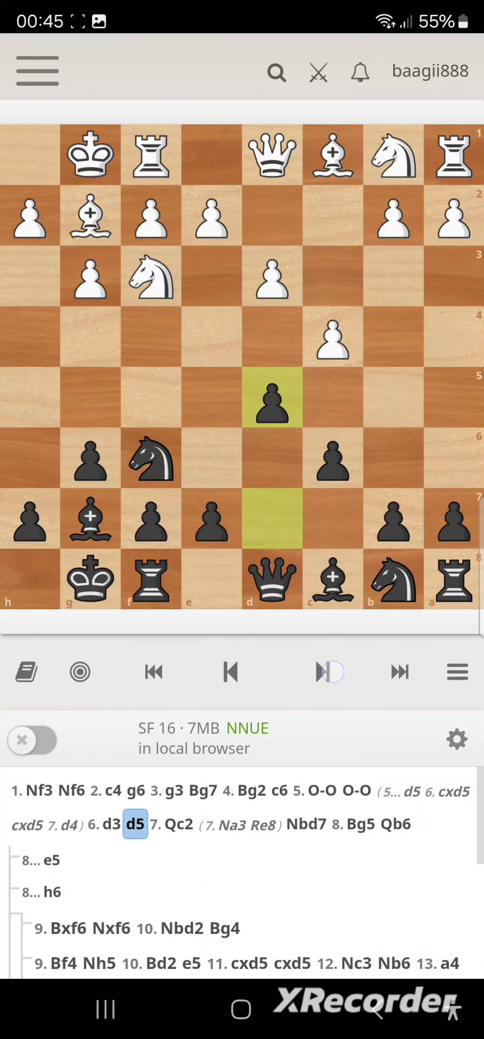
{"action": "left_click", "coordinate": [323, 671]}
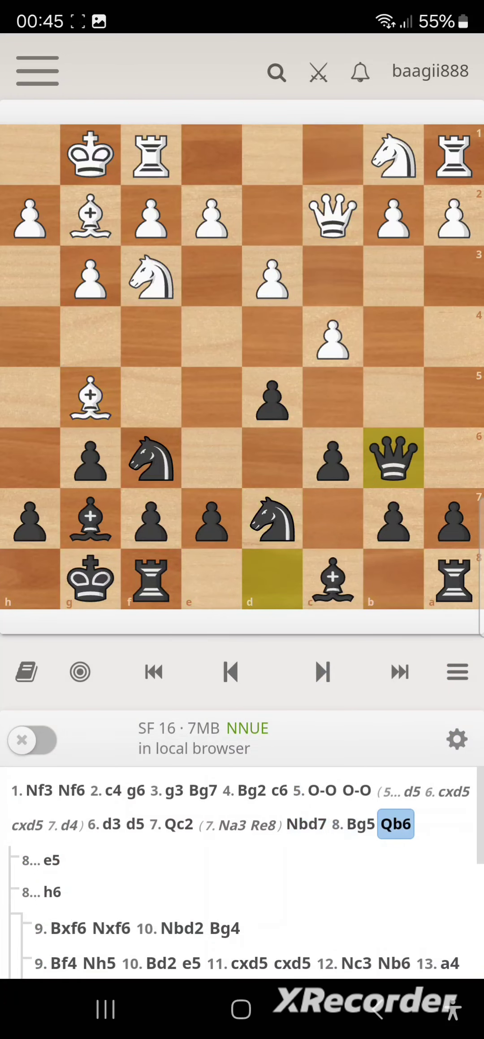
{"action": "left_click", "coordinate": [230, 671]}
{"action": "left_click", "coordinate": [229, 671]}
{"action": "left_click", "coordinate": [229, 671]}
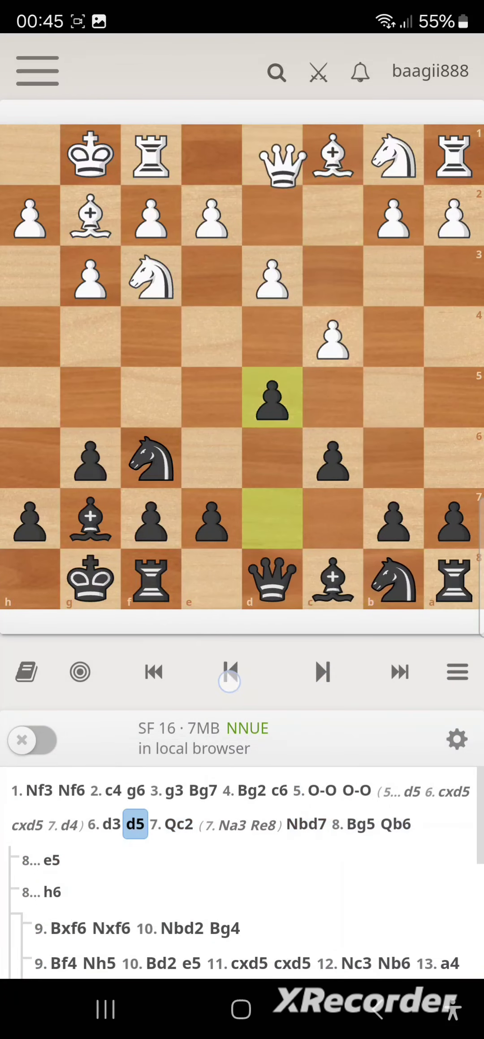
{"action": "left_click", "coordinate": [229, 671]}
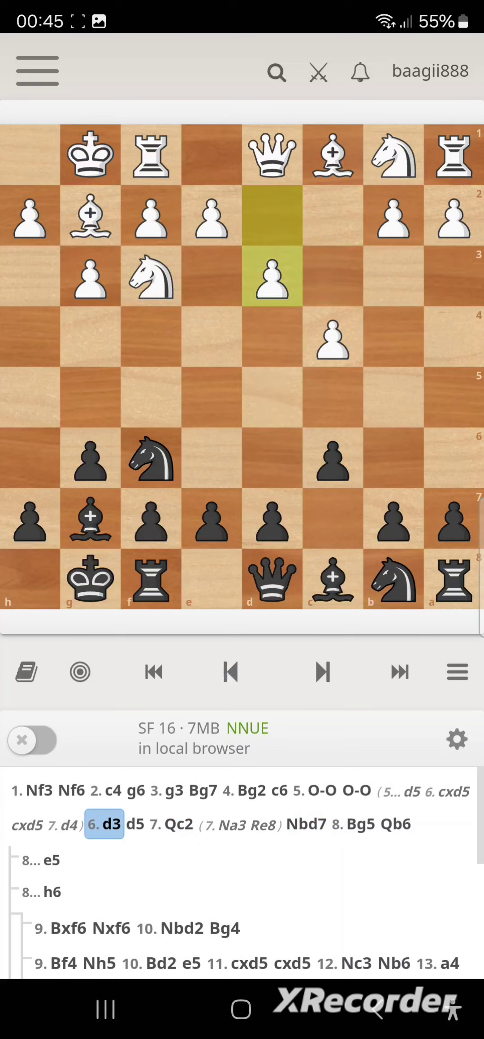
Advance the game from 6...d5 through 7.Qc2 and 11.cxd5 to 12...bxc6.
{"action": "left_click", "coordinate": [322, 671]}
{"action": "left_click", "coordinate": [322, 671]}
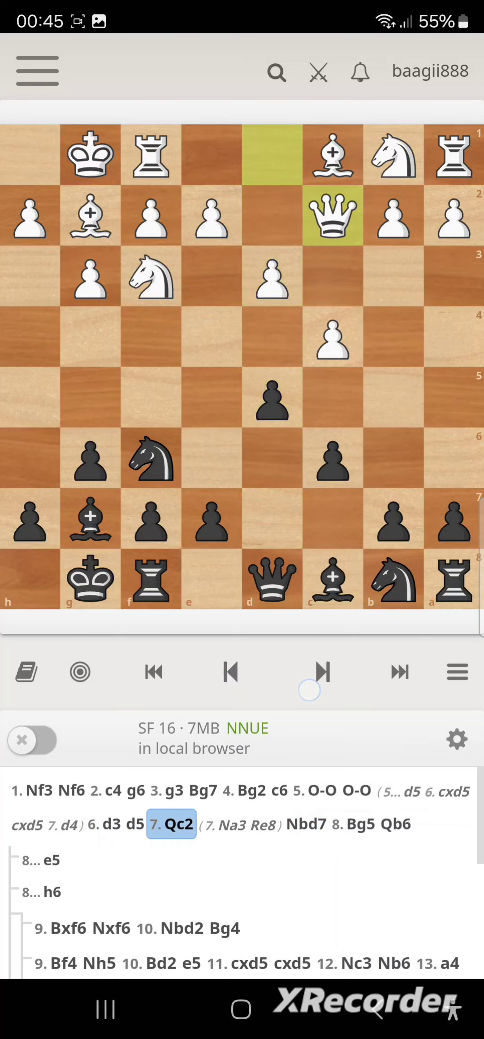
{"action": "left_click", "coordinate": [322, 671]}
{"action": "left_click", "coordinate": [322, 671]}
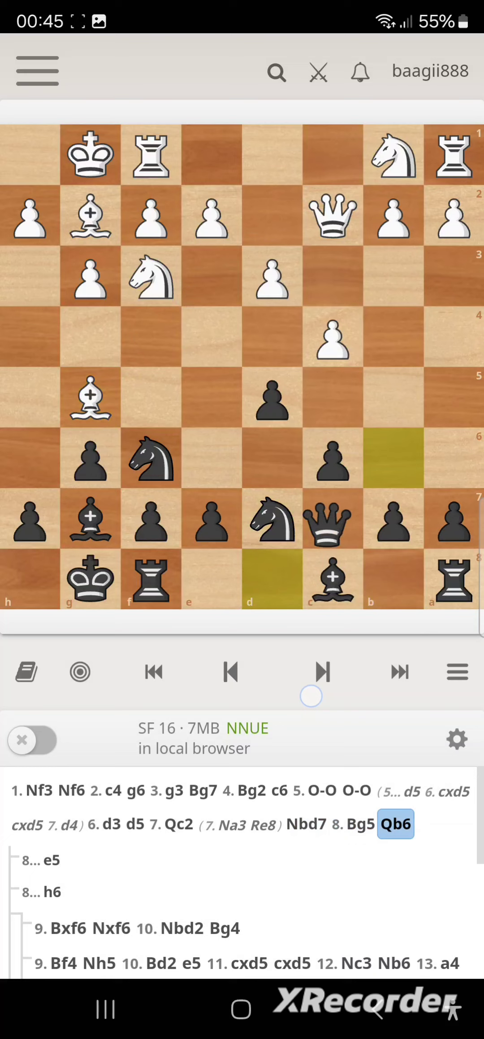
{"action": "left_click", "coordinate": [322, 671]}
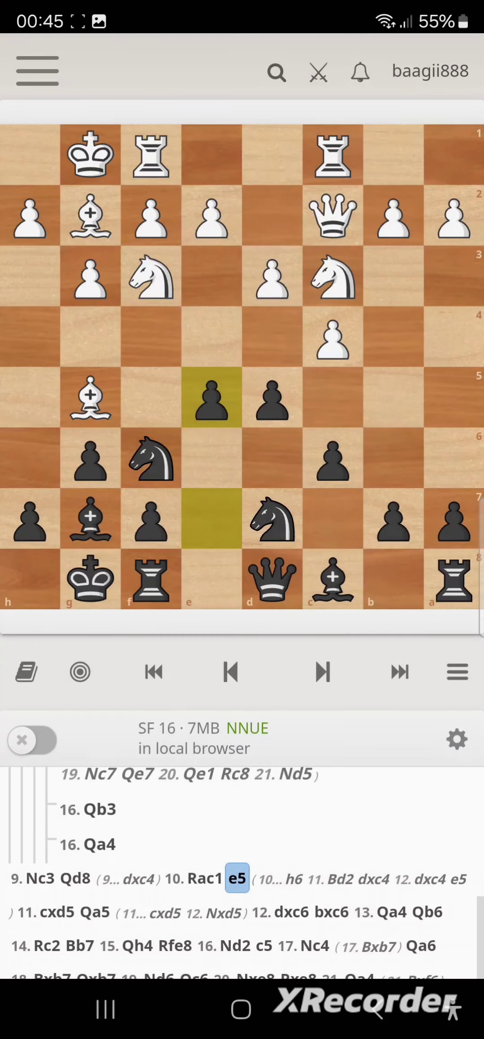
{"action": "left_click", "coordinate": [322, 672]}
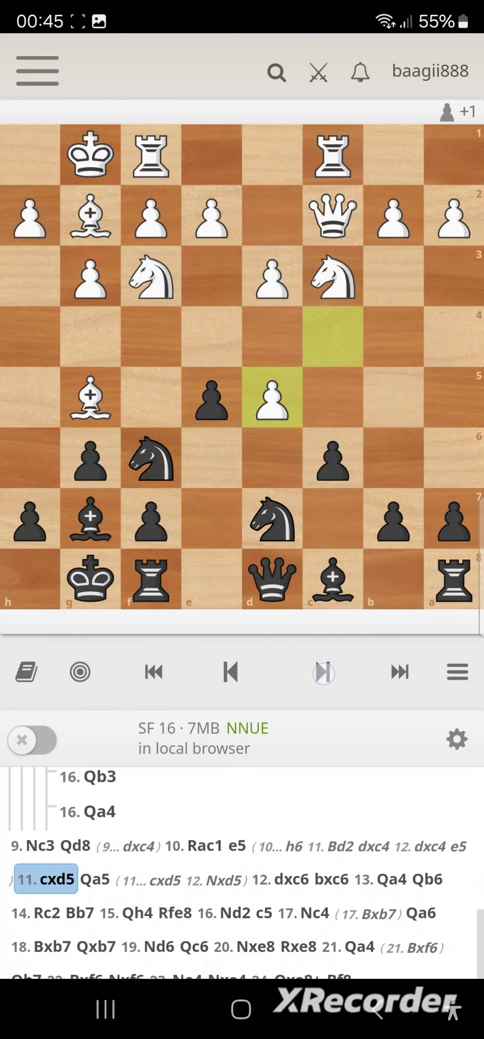
{"action": "left_click", "coordinate": [322, 671]}
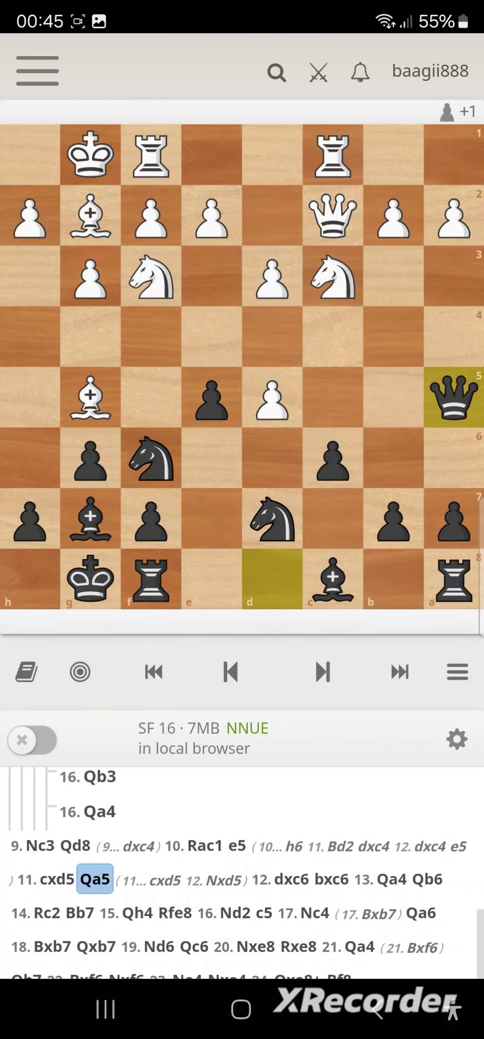
{"action": "left_click", "coordinate": [322, 671]}
{"action": "left_click", "coordinate": [322, 671]}
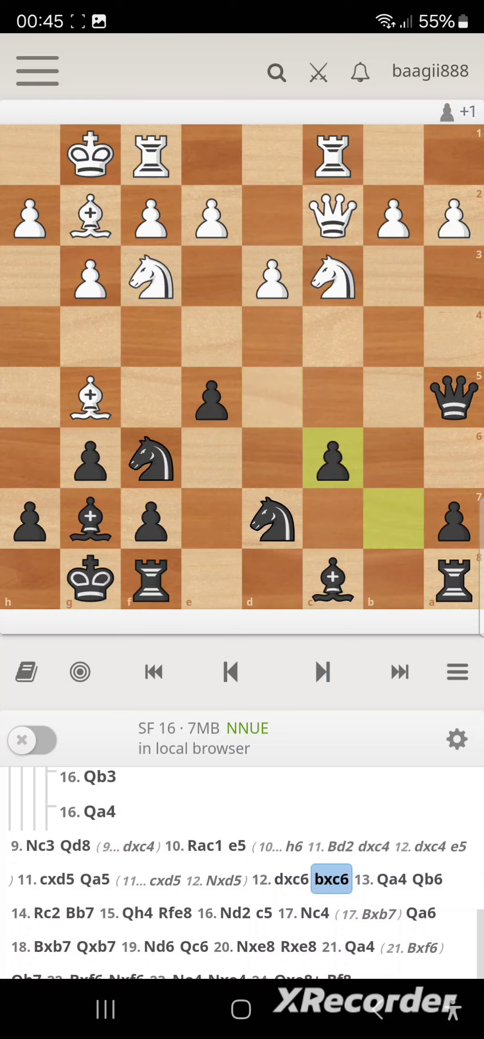
Turn on Stockfish analysis, step back two moves, then return to 12...bxc6.
{"action": "left_click", "coordinate": [32, 739]}
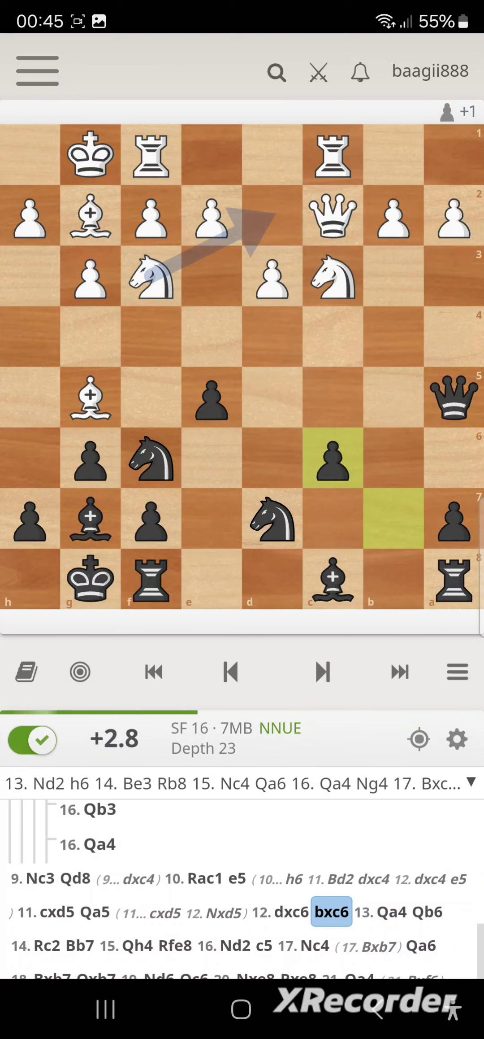
{"action": "left_click", "coordinate": [230, 671]}
{"action": "left_click", "coordinate": [231, 671]}
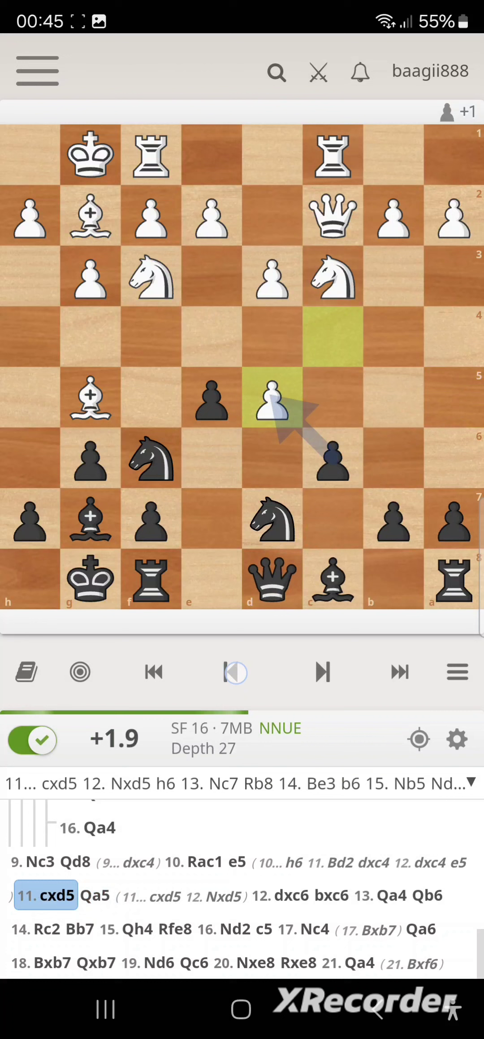
{"action": "left_click", "coordinate": [322, 671]}
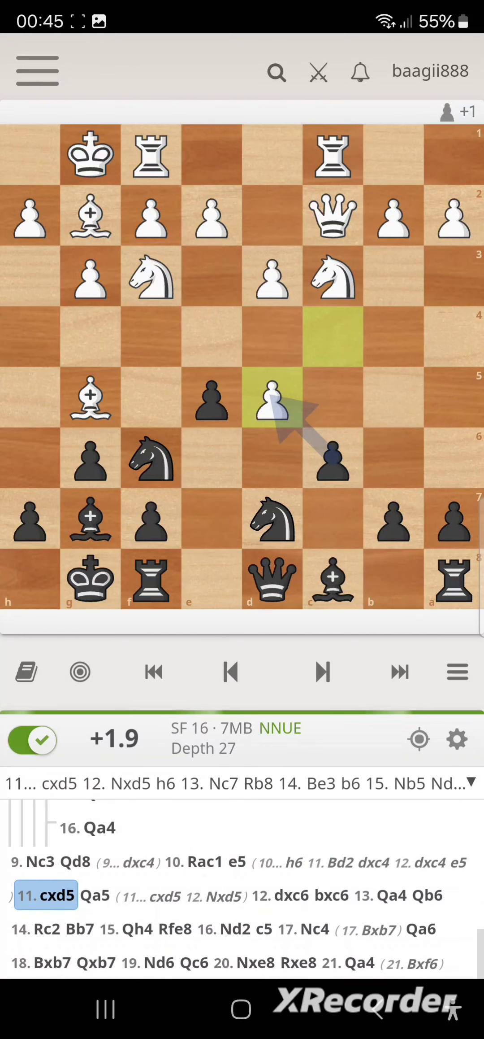
{"action": "left_click", "coordinate": [322, 671]}
{"action": "left_click", "coordinate": [322, 671]}
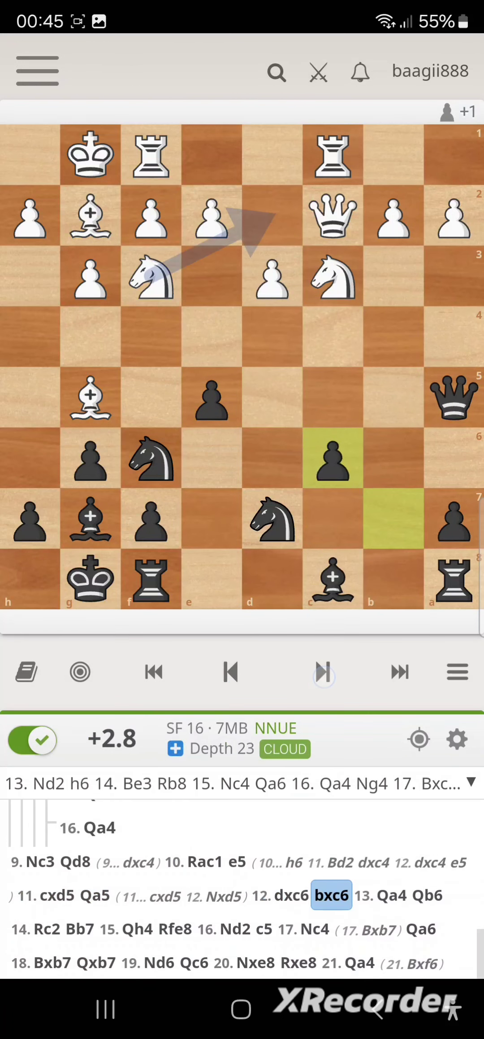
Advance with engine evaluation from 13.Qa4 through 14.Rc2 to 17.Nc4.
{"action": "left_click", "coordinate": [322, 671]}
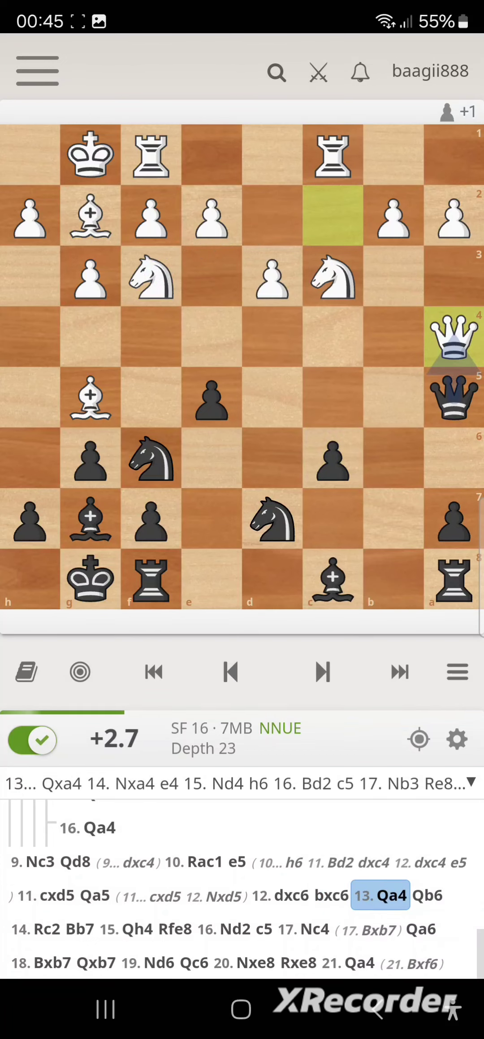
{"action": "left_click", "coordinate": [322, 671]}
{"action": "left_click", "coordinate": [322, 672]}
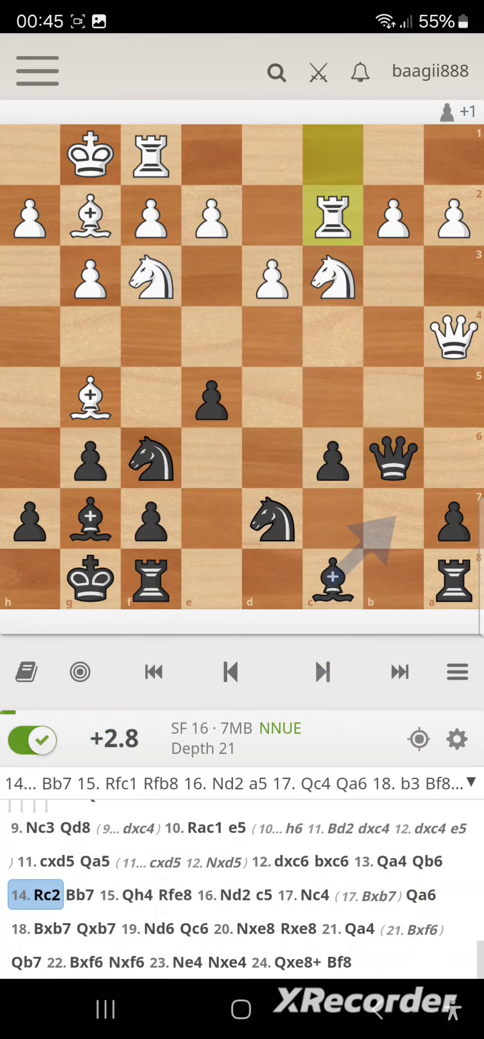
{"action": "left_click", "coordinate": [322, 671]}
{"action": "left_click", "coordinate": [322, 671]}
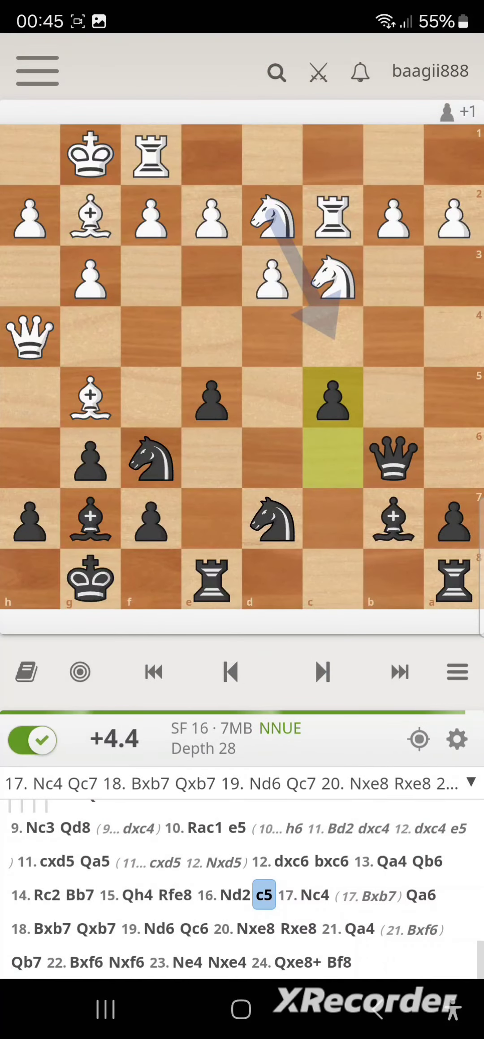
{"action": "left_click", "coordinate": [322, 671]}
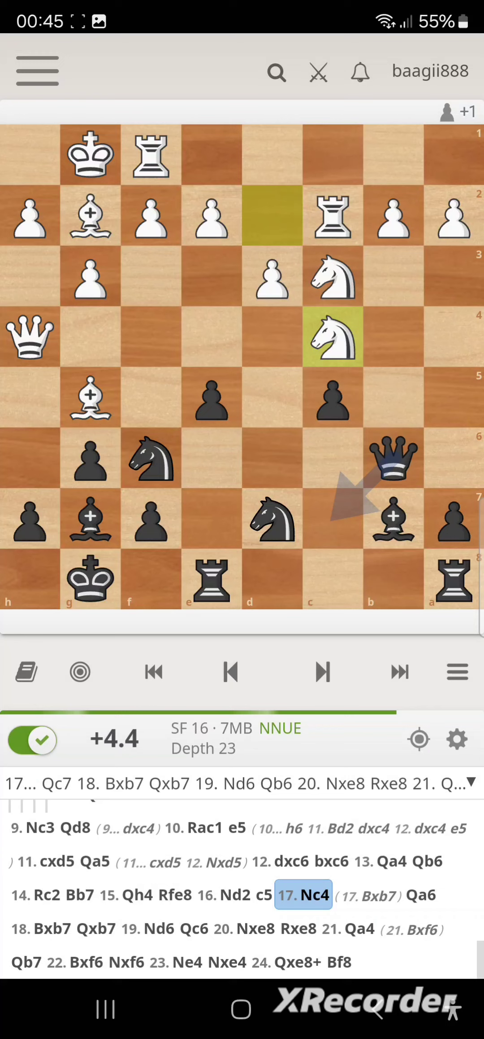
Continue from 17...Qa6 through 19.Nd6 and 22.Bxf6 to the final 24...Bf8 (+7.3).
{"action": "left_click", "coordinate": [322, 671]}
{"action": "left_click", "coordinate": [322, 671]}
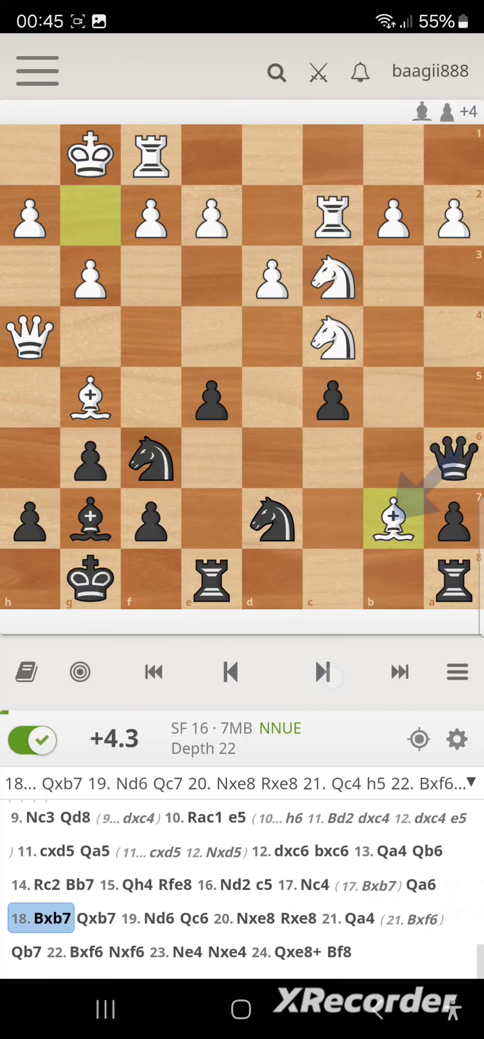
{"action": "left_click", "coordinate": [322, 671]}
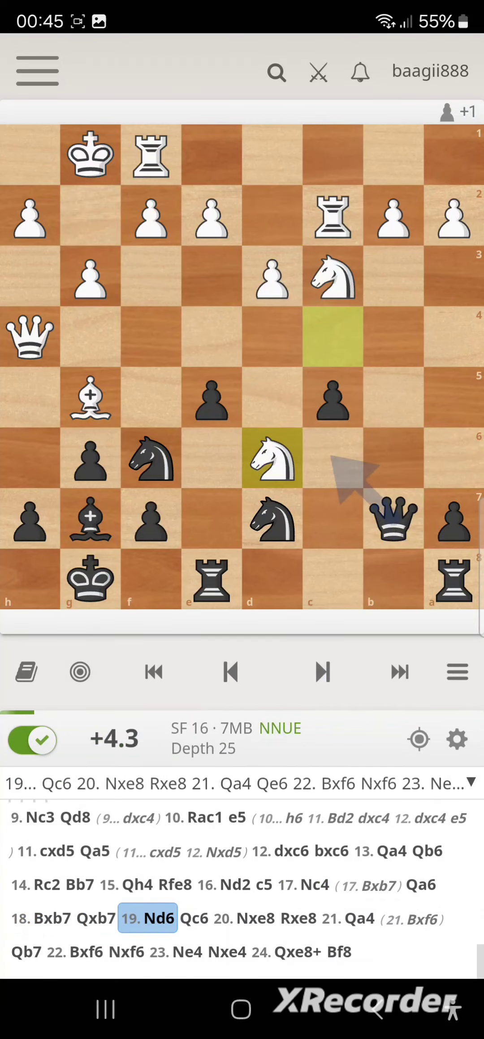
{"action": "left_click", "coordinate": [323, 671]}
{"action": "left_click", "coordinate": [322, 671]}
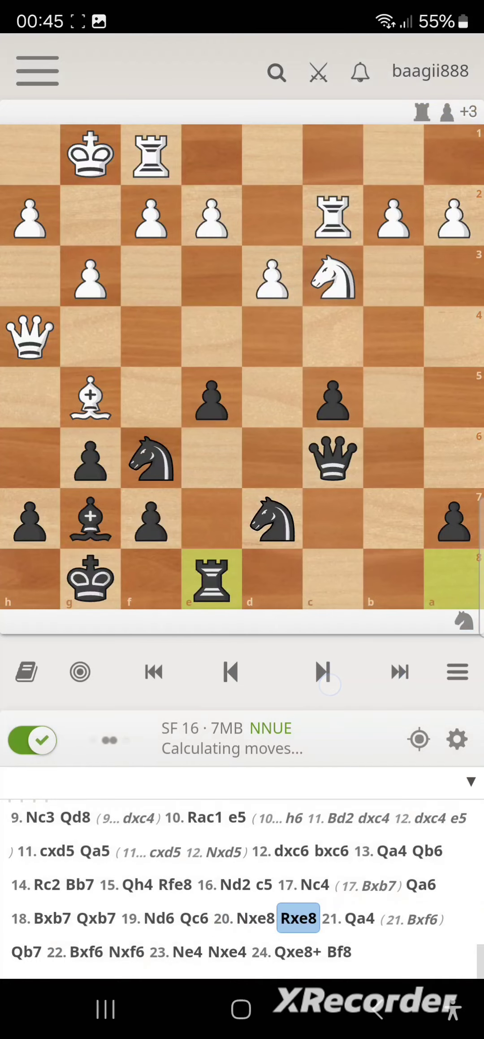
{"action": "left_click", "coordinate": [322, 671]}
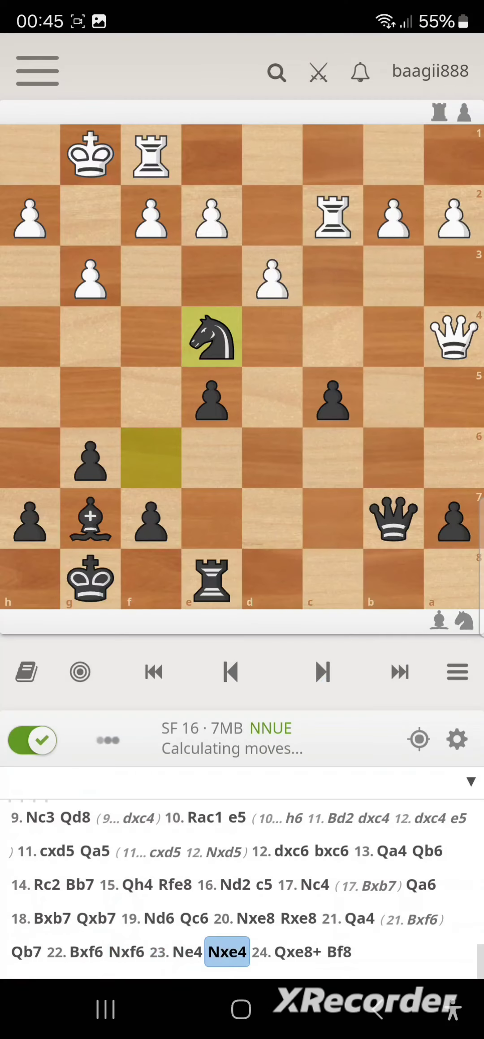
{"action": "left_click", "coordinate": [322, 671]}
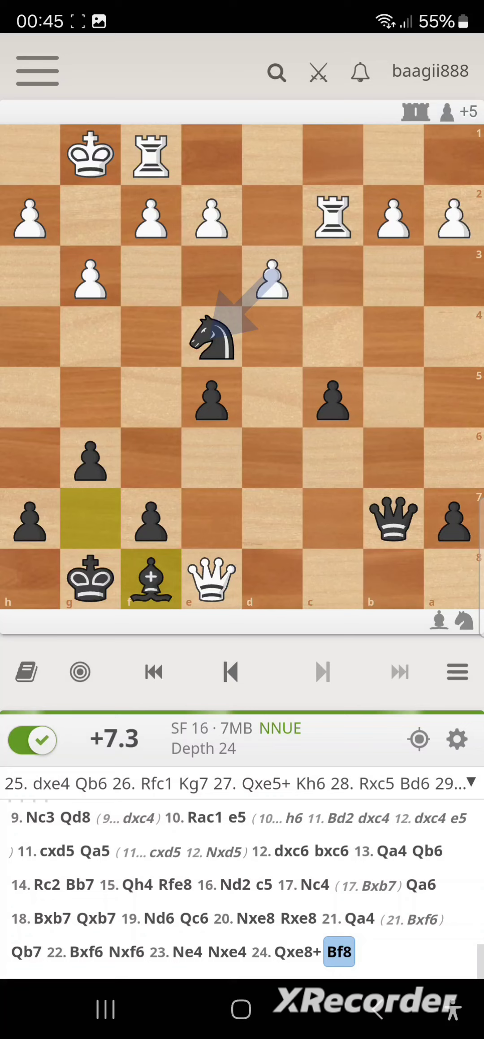
{"action": "left_click", "coordinate": [457, 671]}
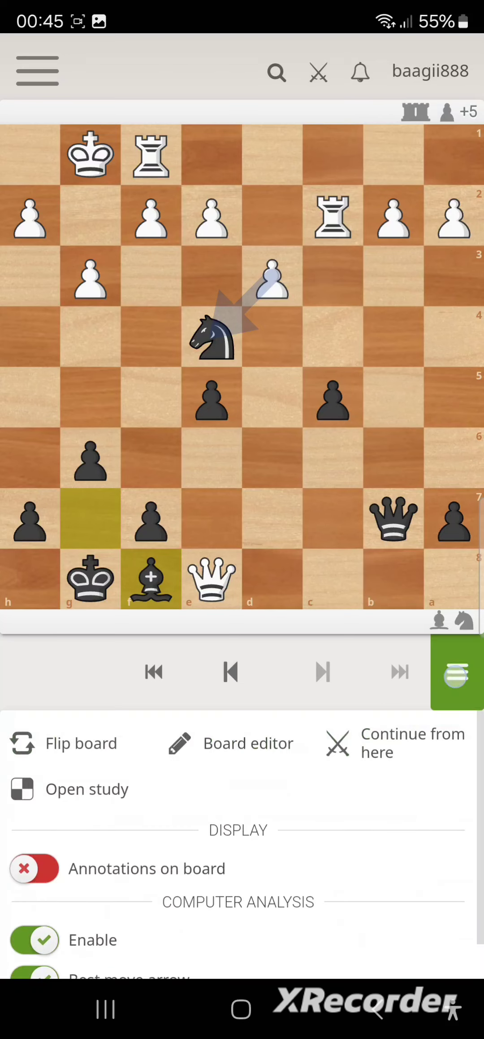
{"action": "scroll", "coordinate": [242, 853], "scroll_direction": "down", "scroll_amount": 2}
{"action": "left_click", "coordinate": [457, 671]}
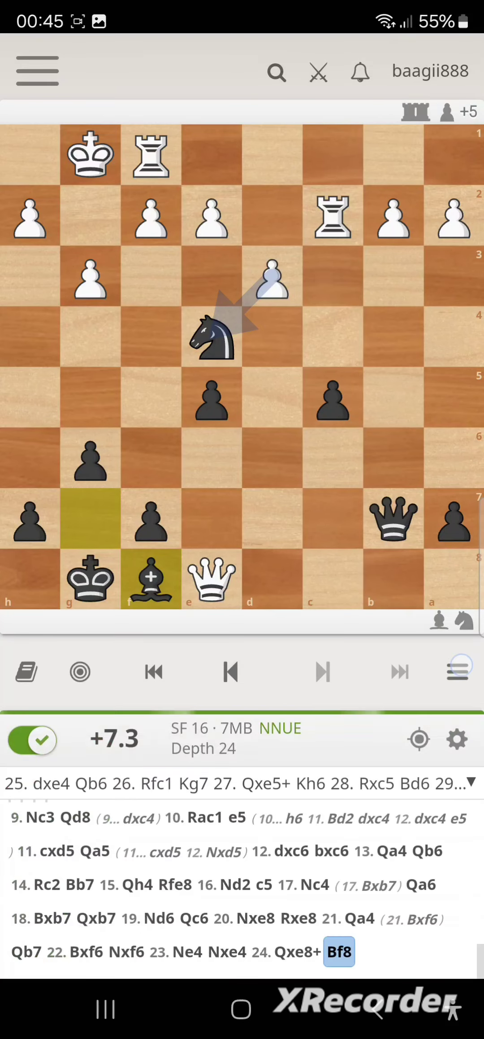
{"action": "scroll", "coordinate": [242, 487], "scroll_direction": "down", "scroll_amount": 1}
{"action": "scroll", "coordinate": [242, 569], "scroll_direction": "down", "scroll_amount": 8}
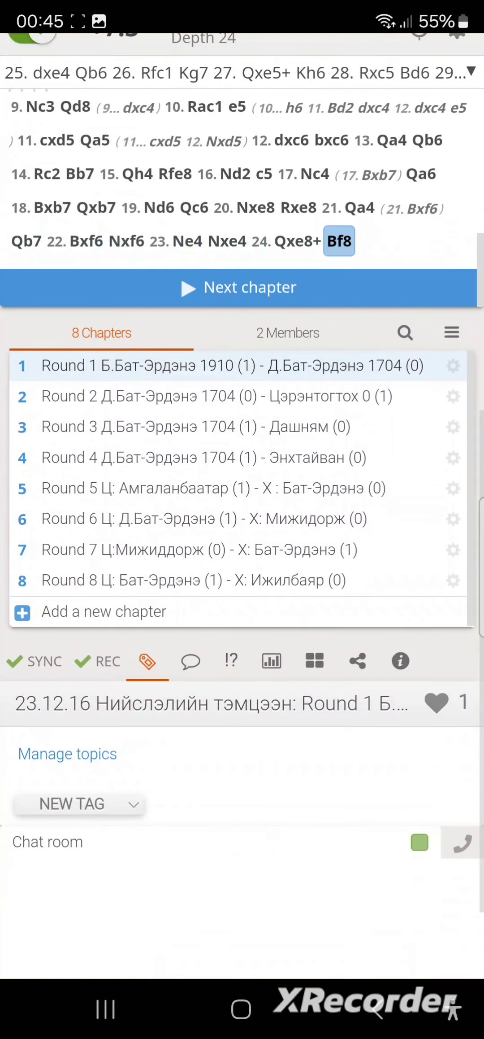
{"action": "left_click", "coordinate": [193, 581]}
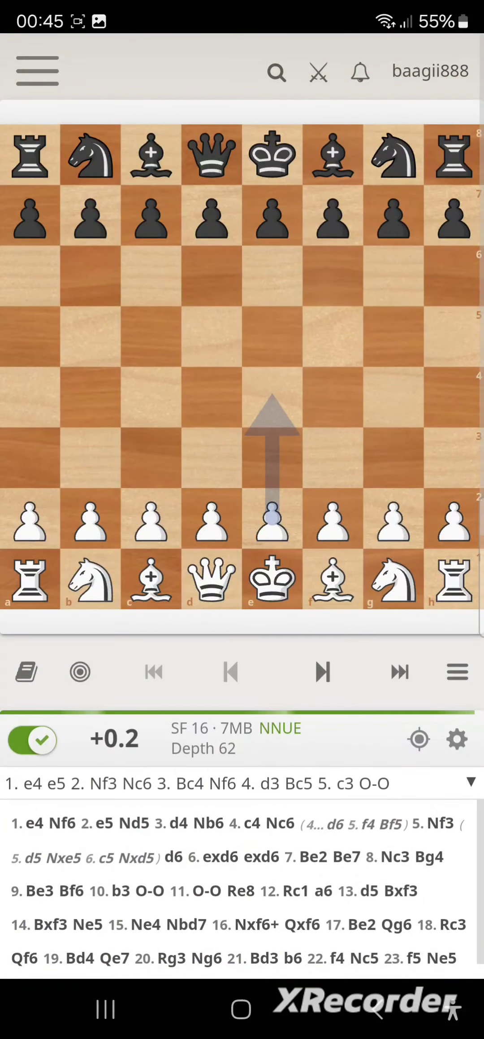
{"action": "scroll", "coordinate": [243, 568], "scroll_direction": "down", "scroll_amount": 6}
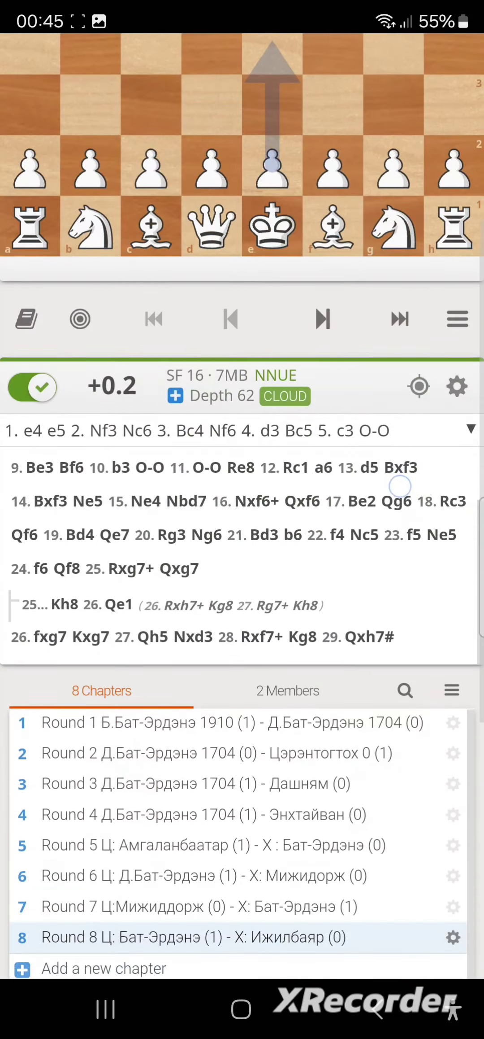
{"action": "scroll", "coordinate": [242, 569], "scroll_direction": "down", "scroll_amount": 3}
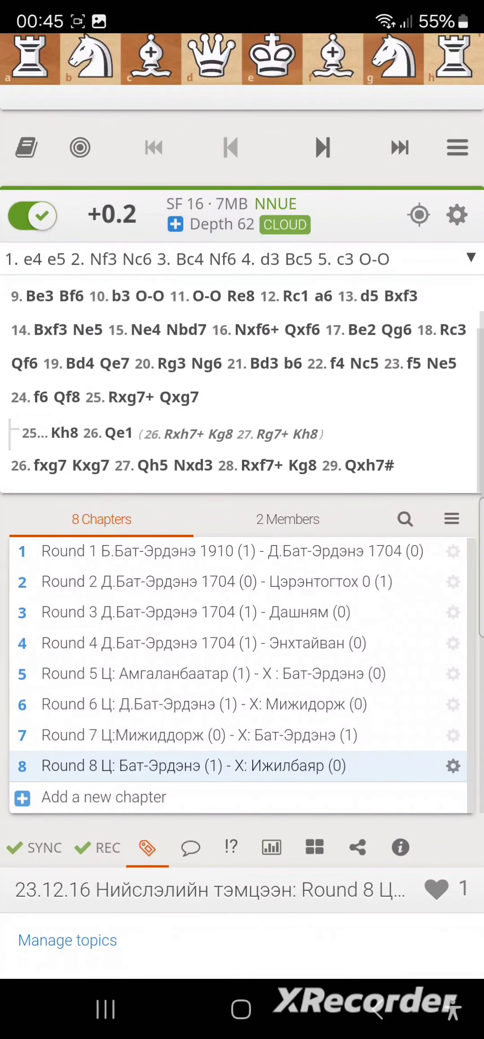
{"action": "left_click", "coordinate": [227, 552]}
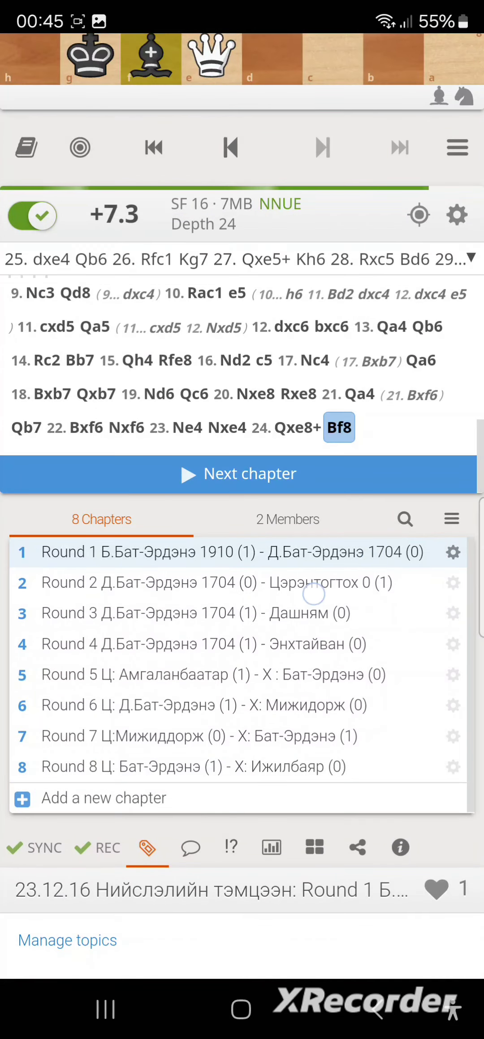
{"action": "scroll", "coordinate": [244, 487], "scroll_direction": "up", "scroll_amount": 8}
Play 25.dxe4, recheck it against 24...Bf8, then add 25...Kg7 and 26.Rd2.
{"action": "left_click", "coordinate": [49, 258]}
{"action": "scroll", "coordinate": [244, 568], "scroll_direction": "down", "scroll_amount": 3}
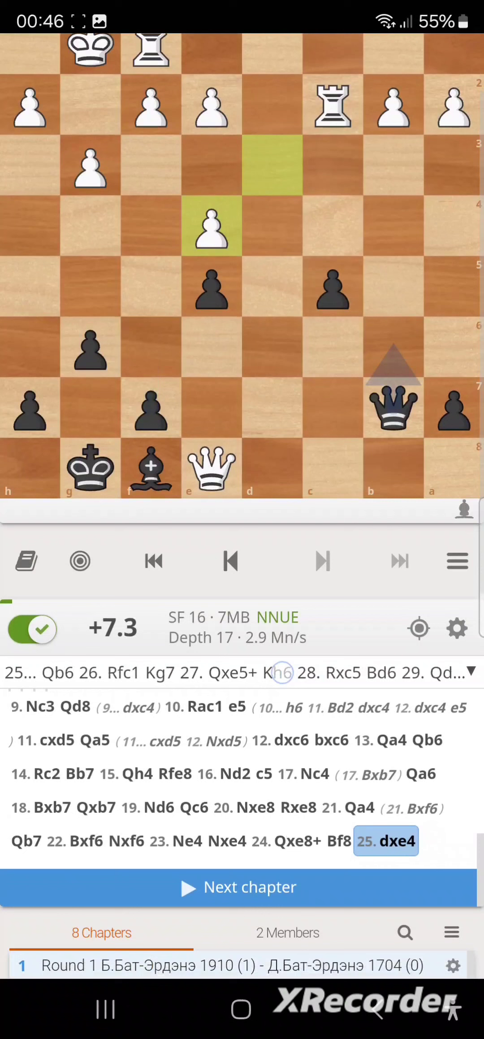
{"action": "left_click", "coordinate": [229, 561]}
{"action": "left_click", "coordinate": [322, 561]}
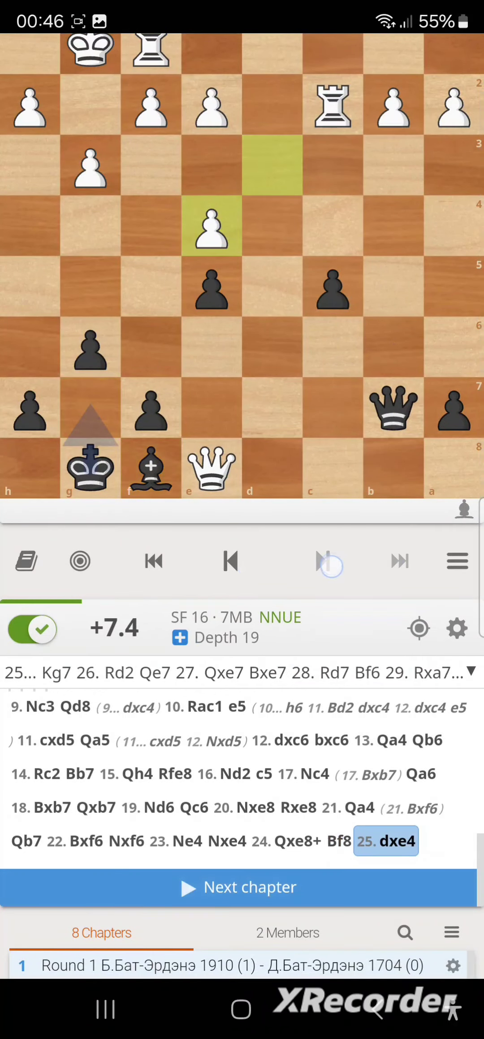
{"action": "left_click", "coordinate": [90, 406]}
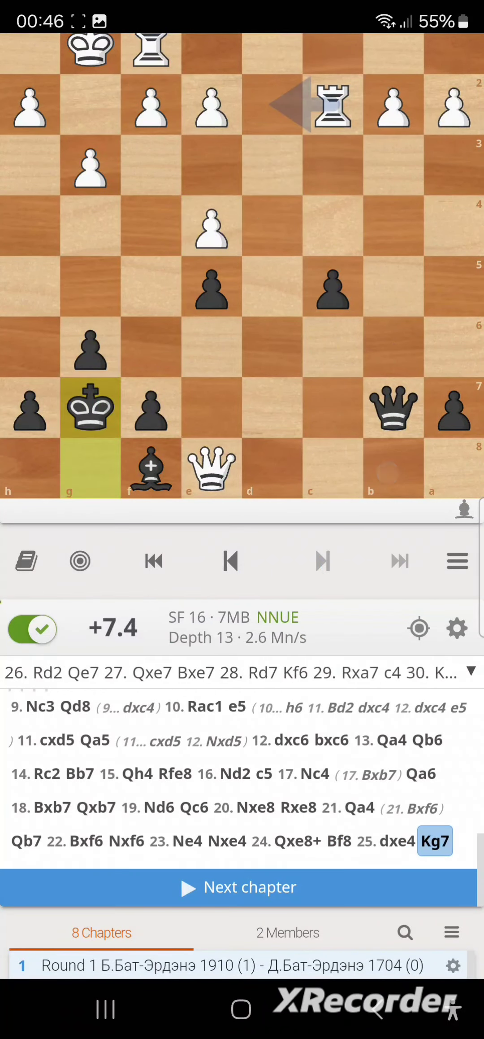
{"action": "left_click", "coordinate": [211, 105]}
{"action": "scroll", "coordinate": [244, 568], "scroll_direction": "down", "scroll_amount": 5}
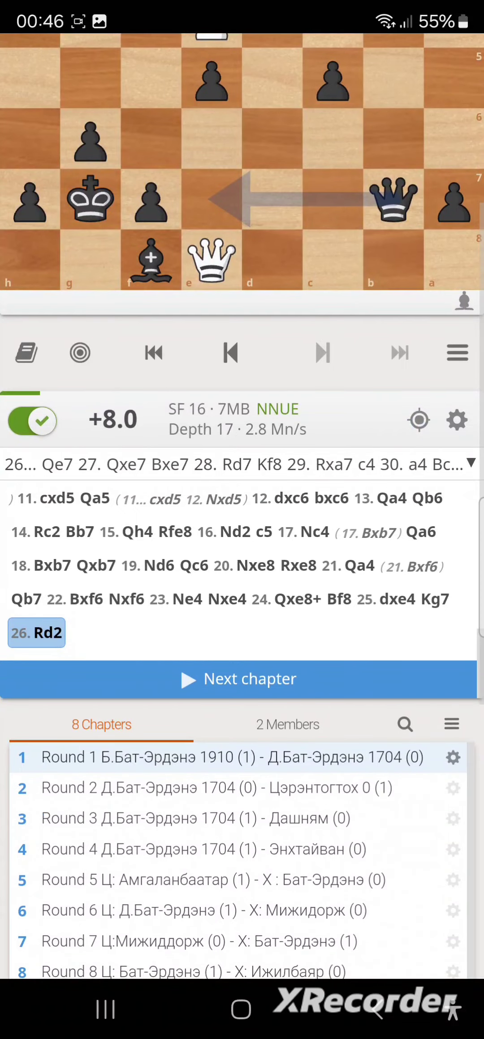
{"action": "scroll", "coordinate": [244, 568], "scroll_direction": "down", "scroll_amount": 5}
{"action": "scroll", "coordinate": [367, 491], "scroll_direction": "down", "scroll_amount": 1}
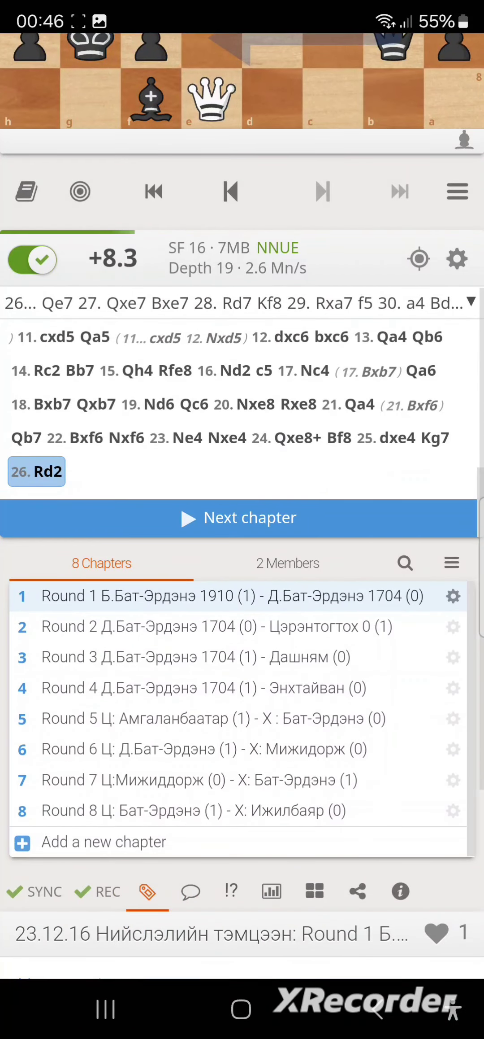
Open the Round 8 chapter and step forward through the opening to 4...Nc6.
{"action": "left_click", "coordinate": [194, 810]}
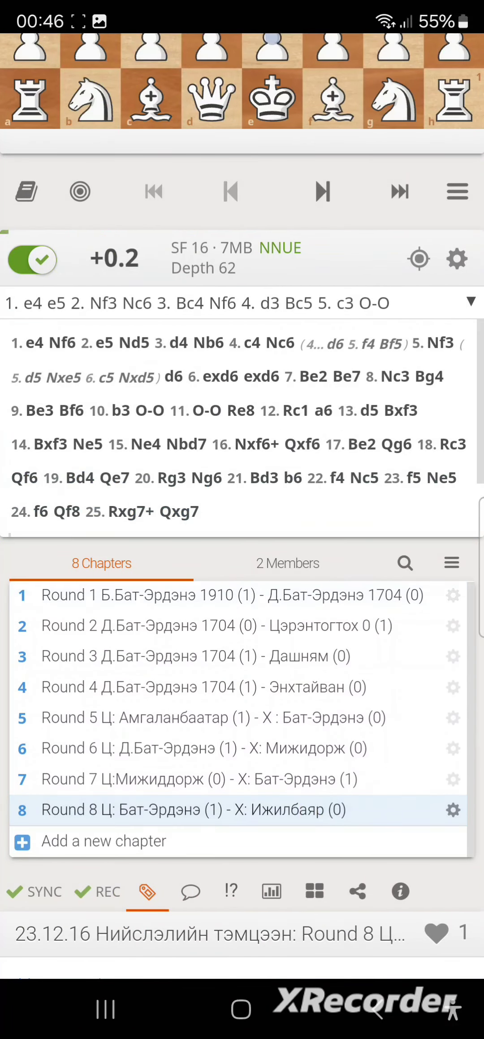
{"action": "scroll", "coordinate": [244, 487], "scroll_direction": "up", "scroll_amount": 10}
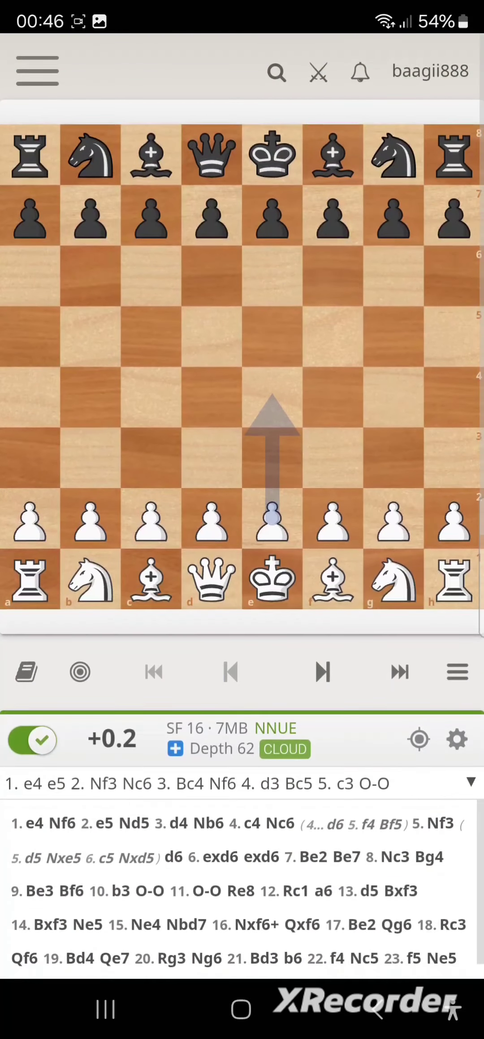
{"action": "left_click", "coordinate": [322, 671]}
{"action": "double_click", "coordinate": [322, 671]}
{"action": "double_click", "coordinate": [322, 671]}
{"action": "left_click", "coordinate": [322, 671]}
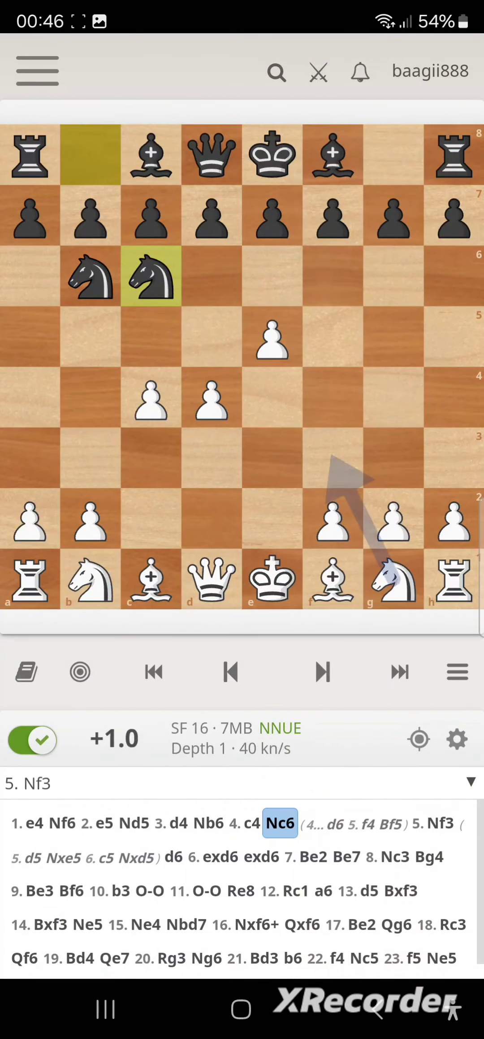
Check the moves around 4...Nc6 and 5.Nf3, ending back at 4...Nc6.
{"action": "left_click", "coordinate": [230, 671]}
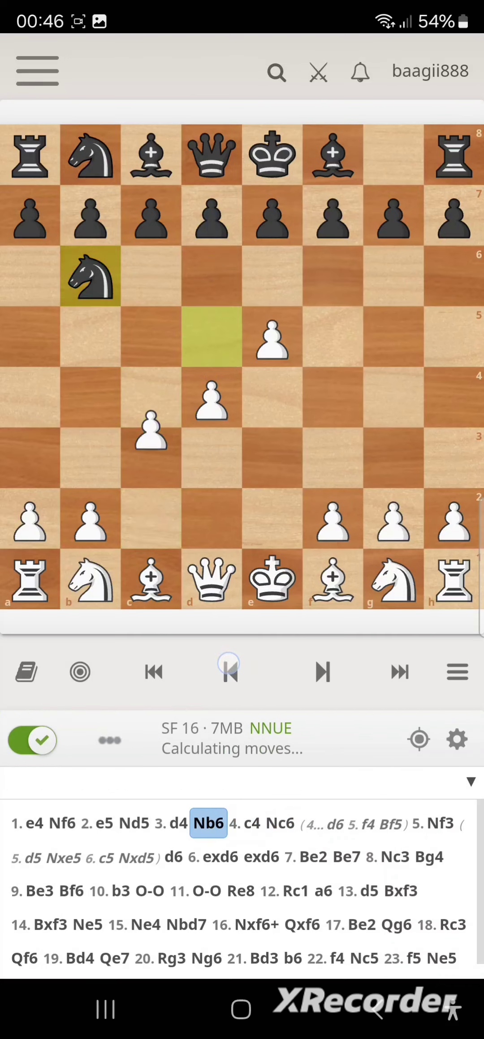
{"action": "left_click", "coordinate": [323, 671]}
{"action": "left_click", "coordinate": [322, 671]}
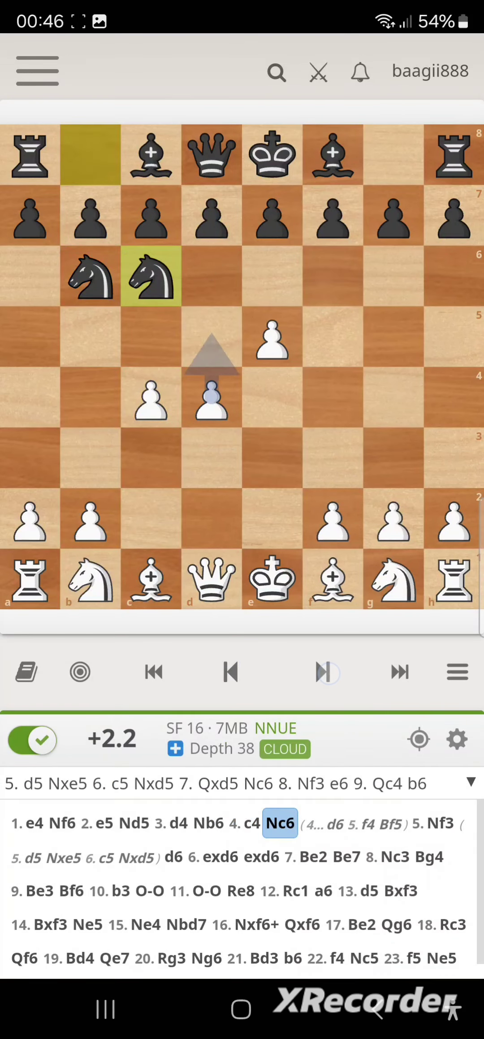
{"action": "left_click", "coordinate": [322, 671]}
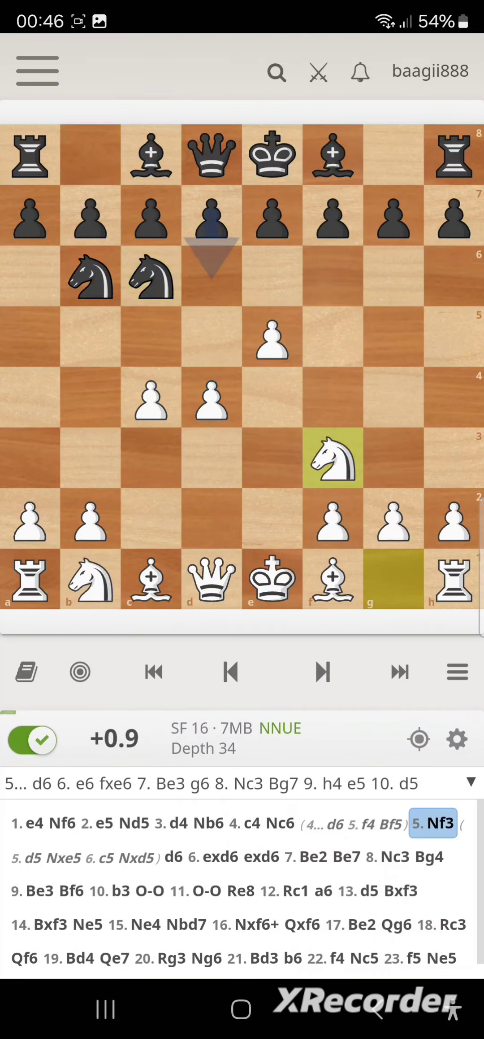
{"action": "left_click", "coordinate": [230, 671]}
Try the side line 5.d5 Nxe5 6.c5, inspect the b6 knight, and step back to 5.d5.
{"action": "left_click_drag", "start_coordinate": [211, 398], "coordinate": [212, 337]}
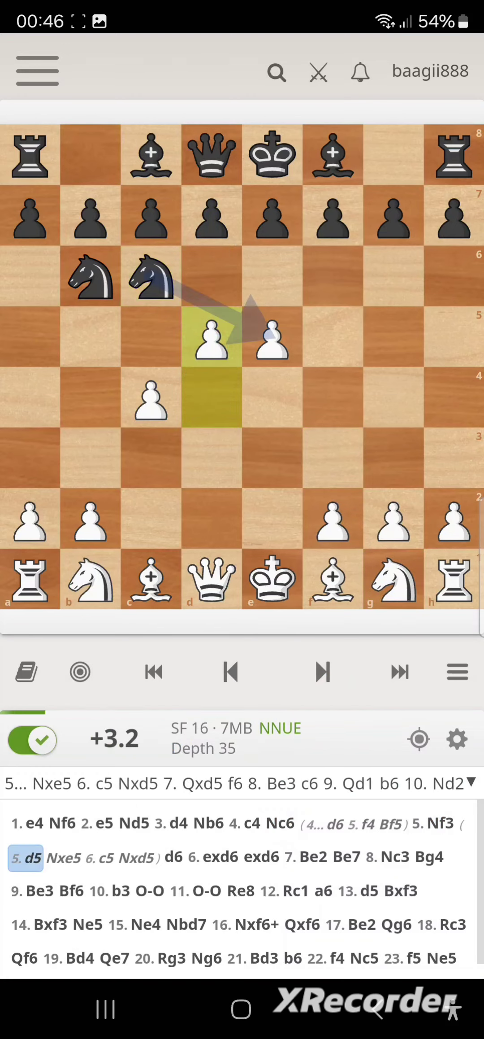
{"action": "left_click_drag", "start_coordinate": [151, 275], "coordinate": [272, 337]}
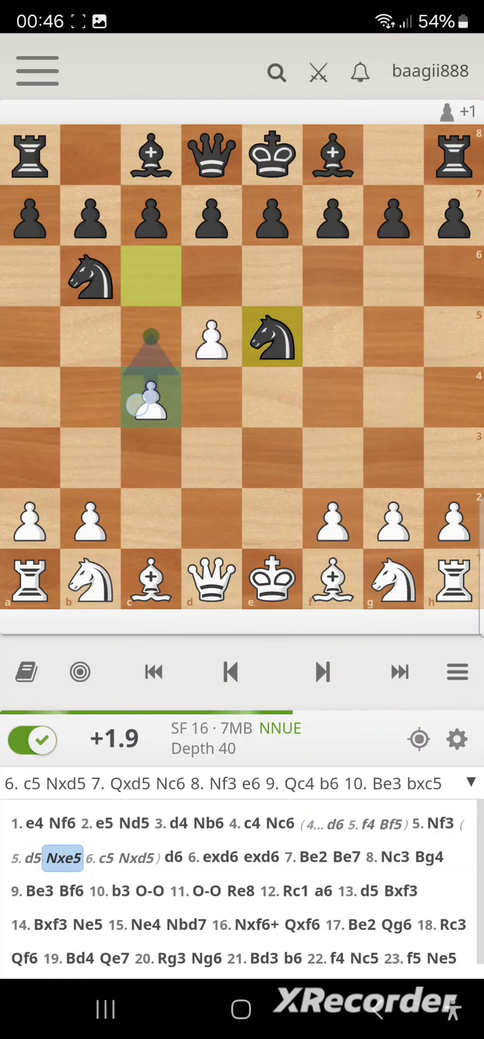
{"action": "left_click_drag", "start_coordinate": [151, 398], "coordinate": [151, 337]}
{"action": "left_click", "coordinate": [89, 276]}
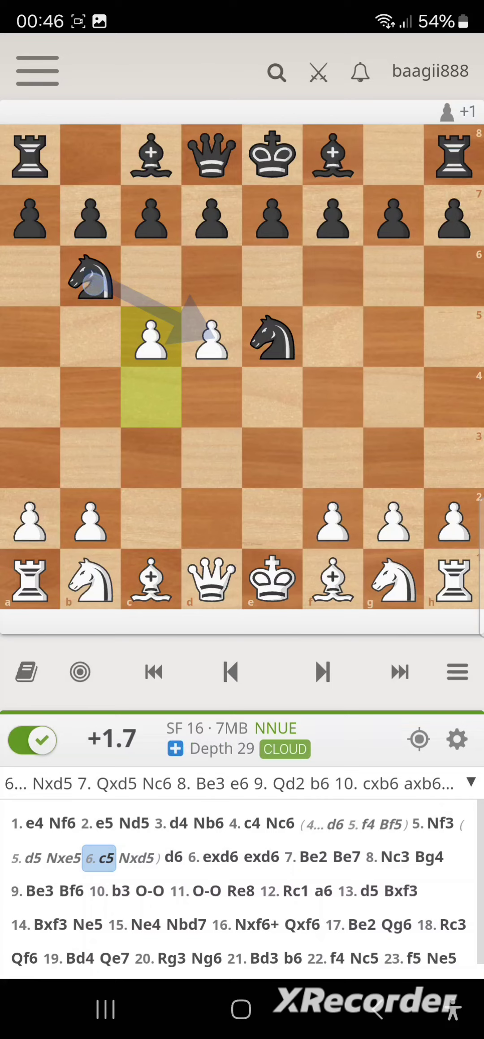
{"action": "left_click", "coordinate": [230, 670]}
From 4...Nc6, play 5.d5 Nb8 6.c5 as a side variation and inspect the b6 knight.
{"action": "left_click", "coordinate": [230, 671]}
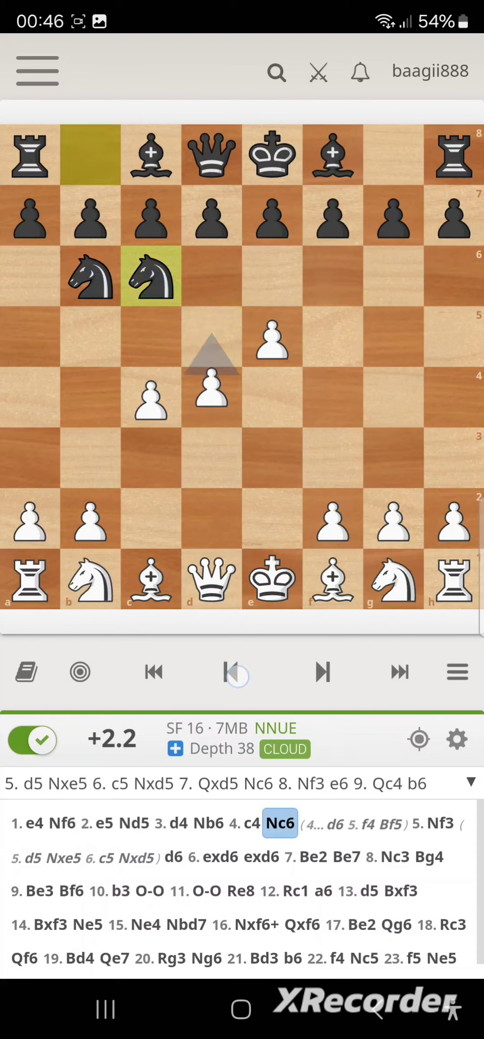
{"action": "left_click", "coordinate": [212, 398]}
{"action": "left_click", "coordinate": [212, 337]}
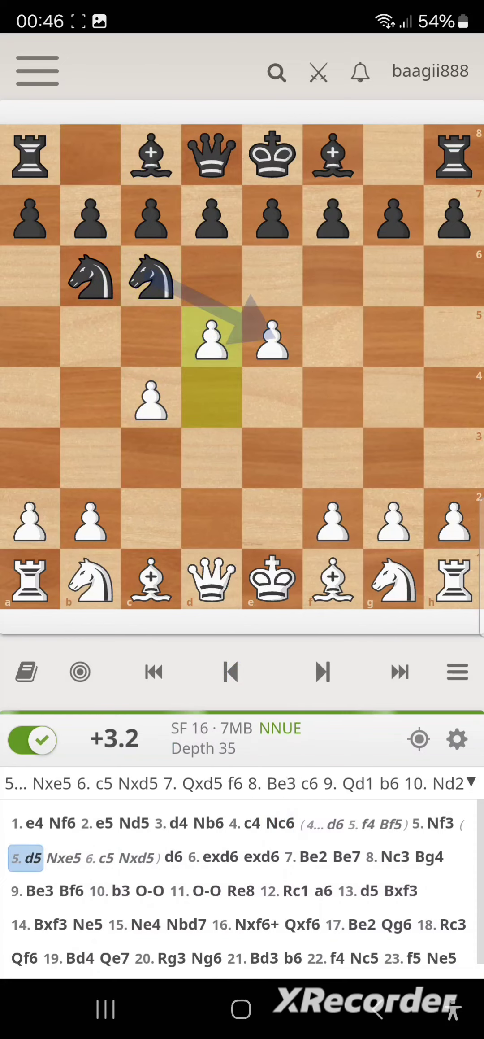
{"action": "left_click", "coordinate": [151, 276]}
{"action": "left_click", "coordinate": [90, 154]}
{"action": "left_click", "coordinate": [151, 398]}
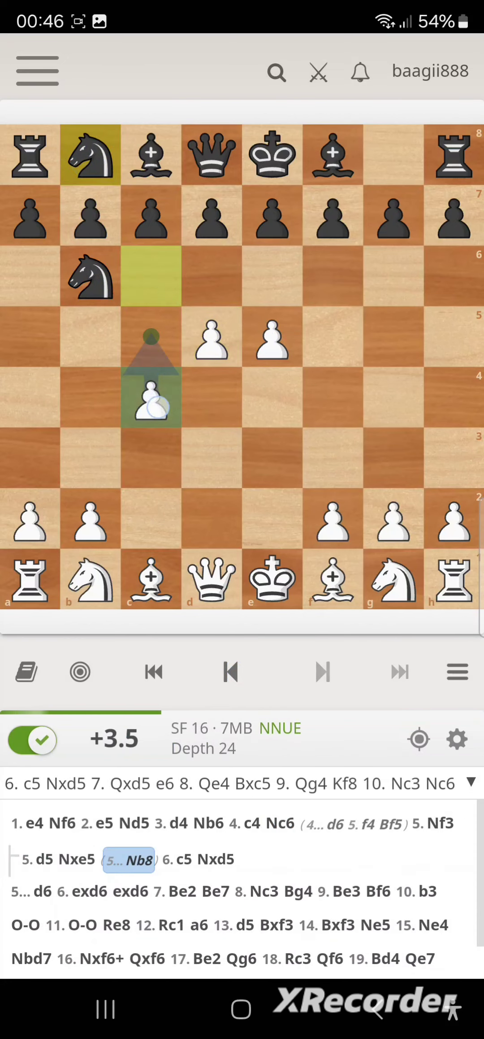
{"action": "left_click", "coordinate": [151, 337]}
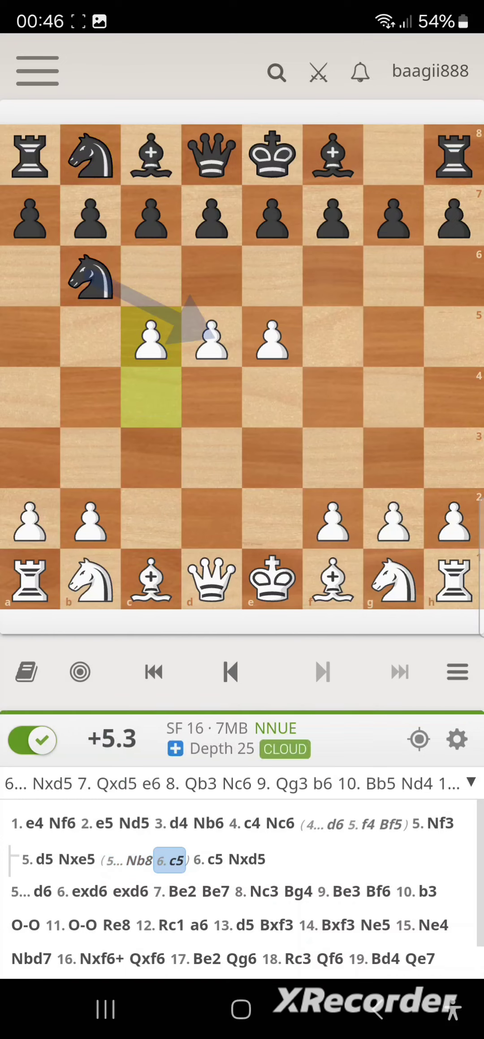
{"action": "left_click", "coordinate": [90, 276]}
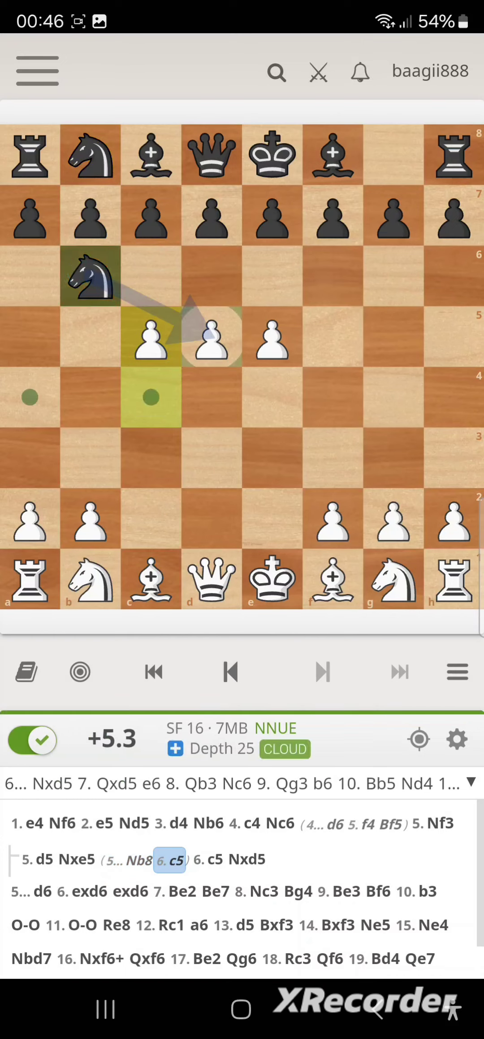
Revisit the opening from 3.d4 to 5...d6 and 5.Nf3, ending at 4...Nc6.
{"action": "left_click", "coordinate": [230, 671]}
{"action": "left_click", "coordinate": [229, 671]}
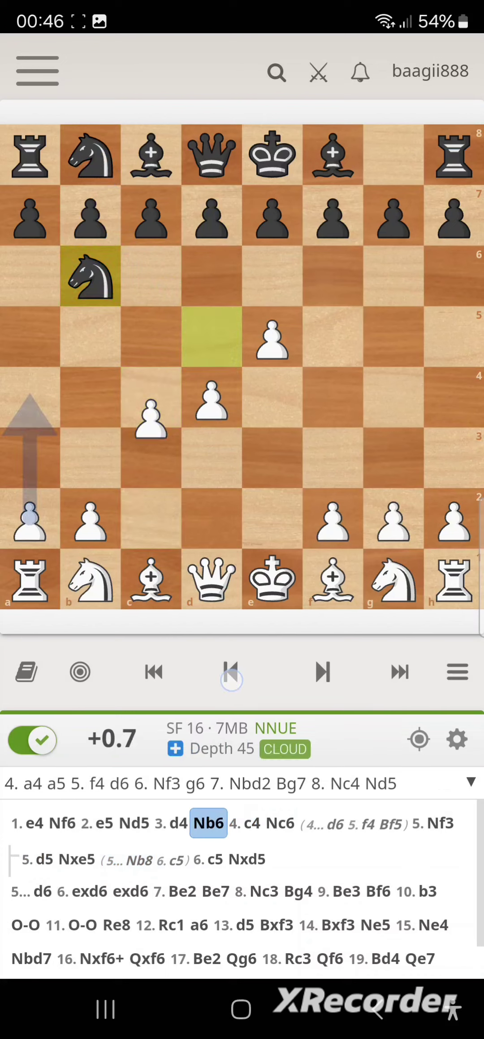
{"action": "left_click", "coordinate": [322, 671]}
{"action": "left_click", "coordinate": [322, 671]}
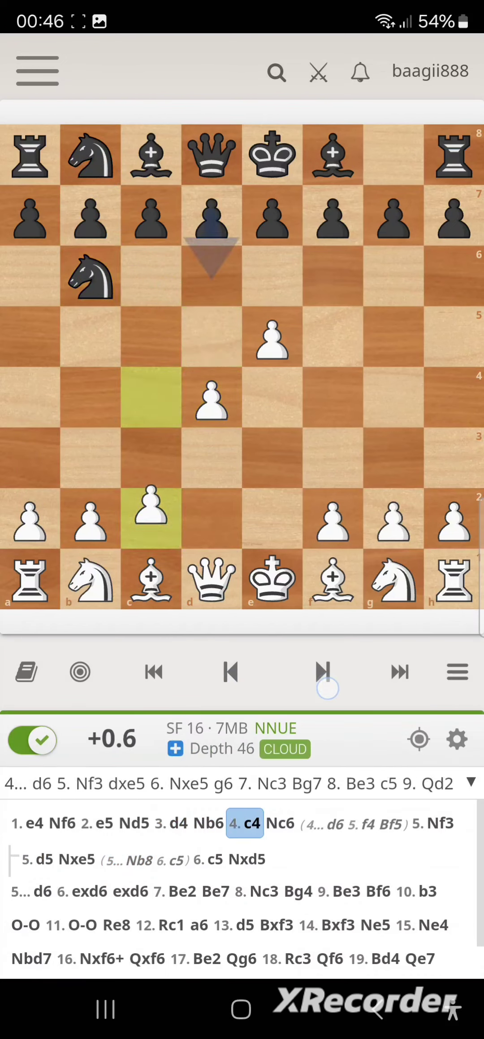
{"action": "left_click", "coordinate": [322, 671]}
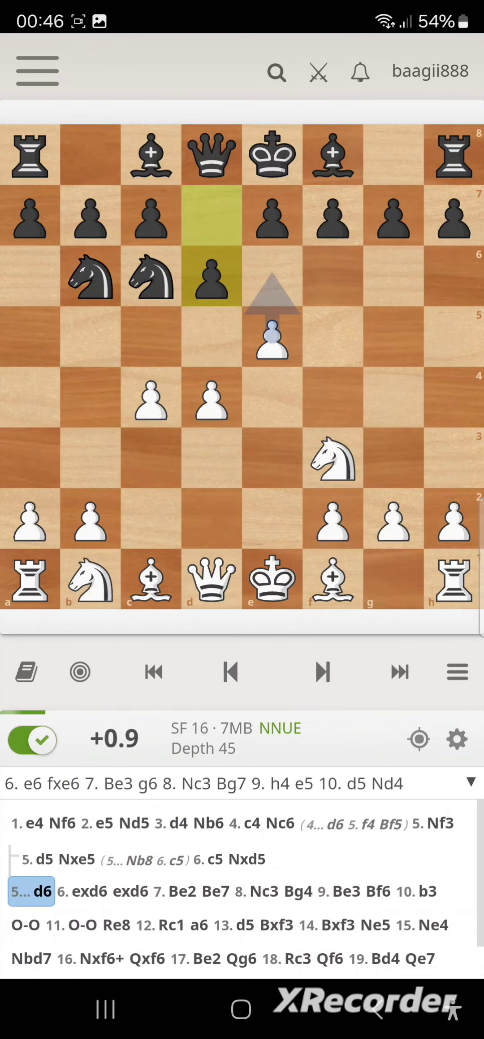
{"action": "left_click", "coordinate": [229, 671]}
{"action": "left_click", "coordinate": [322, 670]}
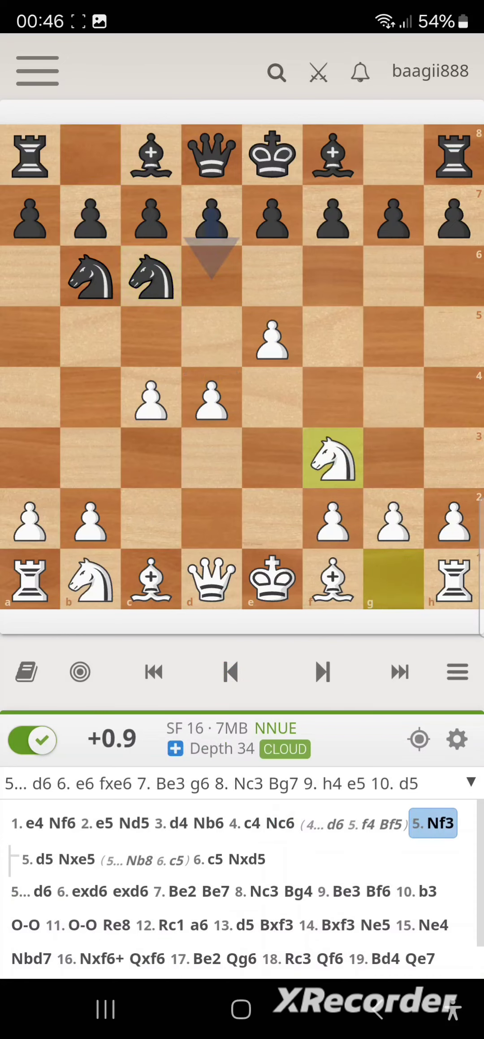
{"action": "left_click", "coordinate": [229, 671]}
Revisit 5.Nf3, then advance from 5...d6 through 8.Nc3 and 10.b3 to 11.O-O.
{"action": "left_click", "coordinate": [322, 671]}
{"action": "left_click", "coordinate": [229, 671]}
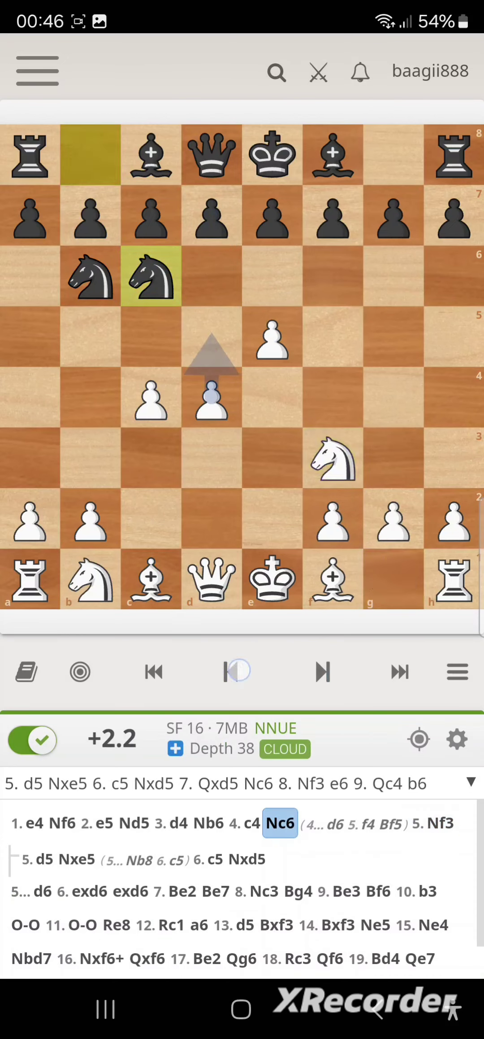
{"action": "left_click", "coordinate": [322, 670]}
{"action": "left_click", "coordinate": [322, 670]}
{"action": "left_click", "coordinate": [322, 671]}
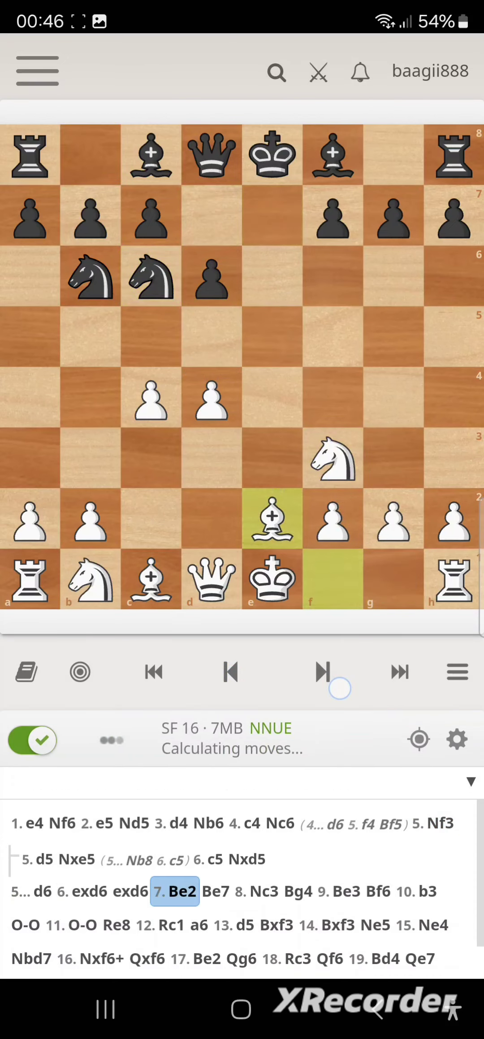
{"action": "left_click", "coordinate": [322, 670]}
{"action": "left_click", "coordinate": [322, 671]}
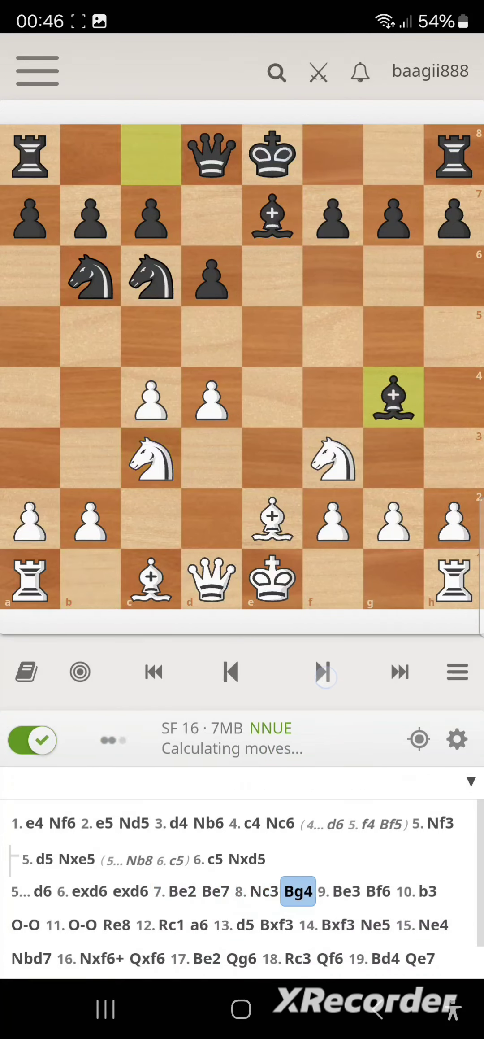
{"action": "left_click", "coordinate": [322, 670]}
{"action": "left_click", "coordinate": [323, 670]}
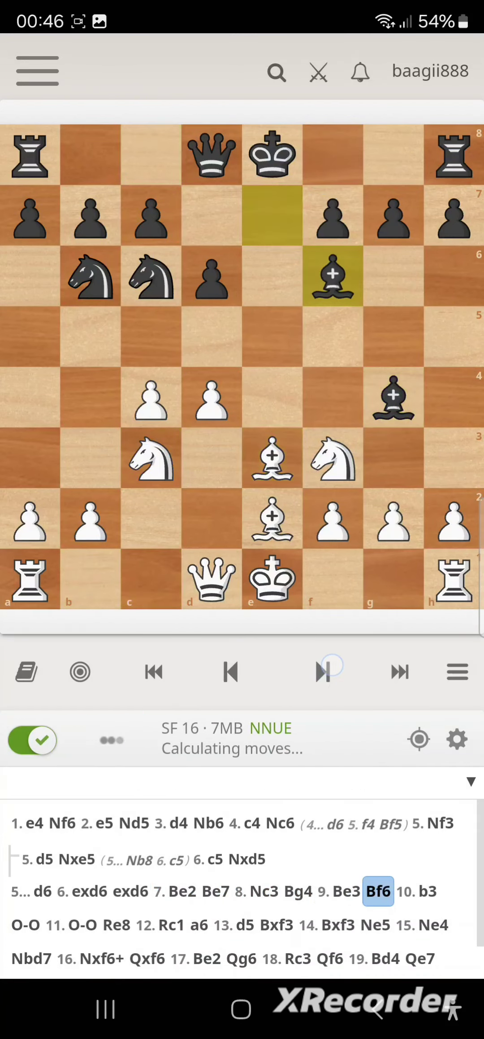
{"action": "left_click", "coordinate": [322, 671]}
{"action": "left_click", "coordinate": [322, 670]}
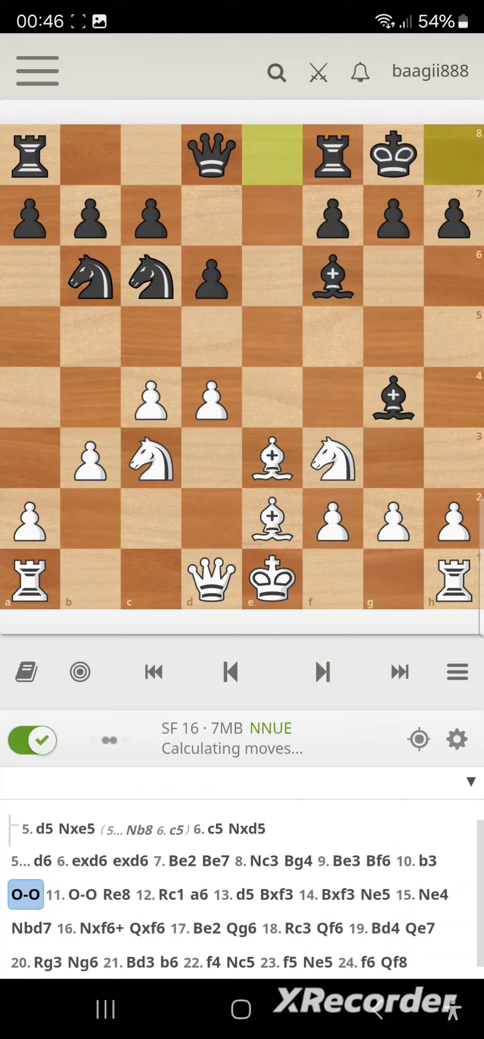
{"action": "left_click", "coordinate": [322, 671]}
Advance from 11...Re8 through 13.d5 and 14...Ne5 to 16.Nxf6+.
{"action": "left_click", "coordinate": [323, 670]}
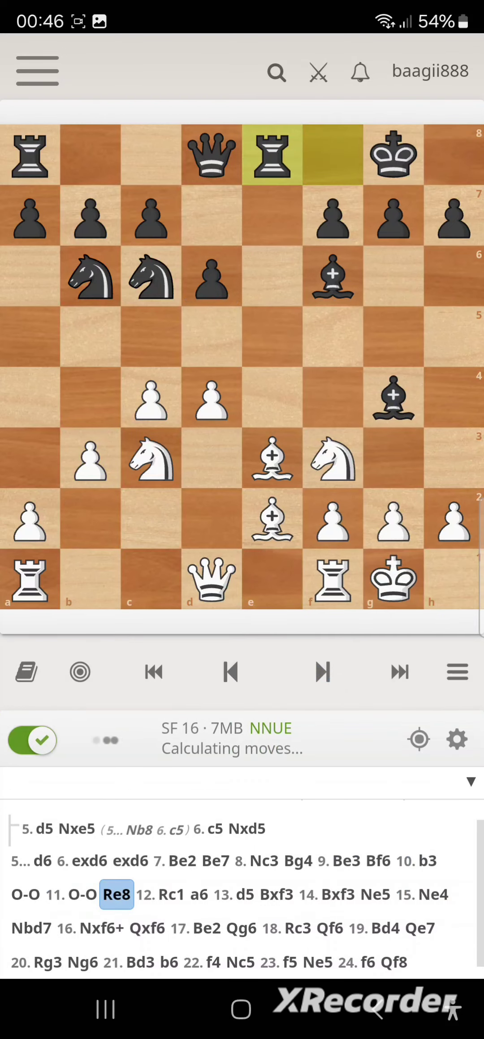
{"action": "left_click", "coordinate": [322, 670]}
{"action": "left_click", "coordinate": [322, 671]}
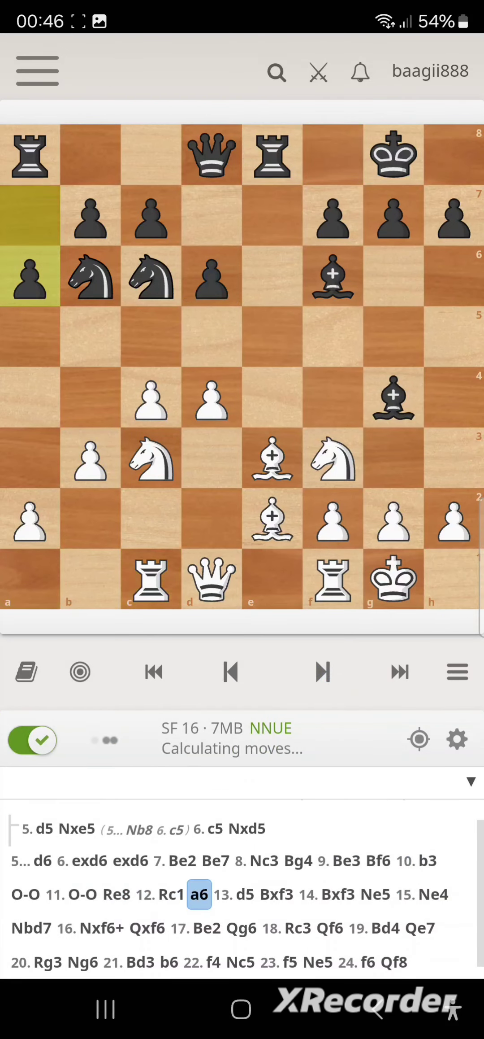
{"action": "left_click", "coordinate": [322, 670]}
{"action": "left_click", "coordinate": [322, 671]}
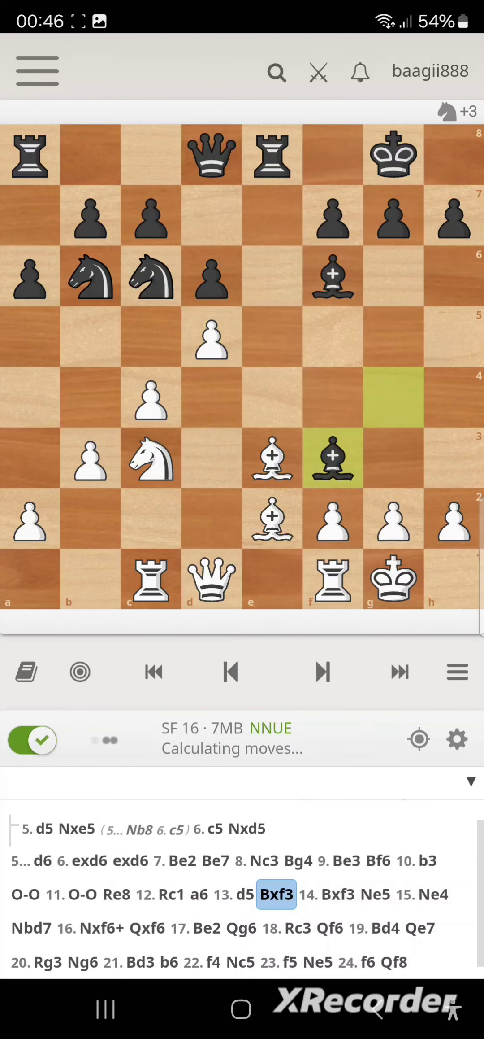
{"action": "left_click", "coordinate": [323, 671]}
{"action": "left_click", "coordinate": [322, 670]}
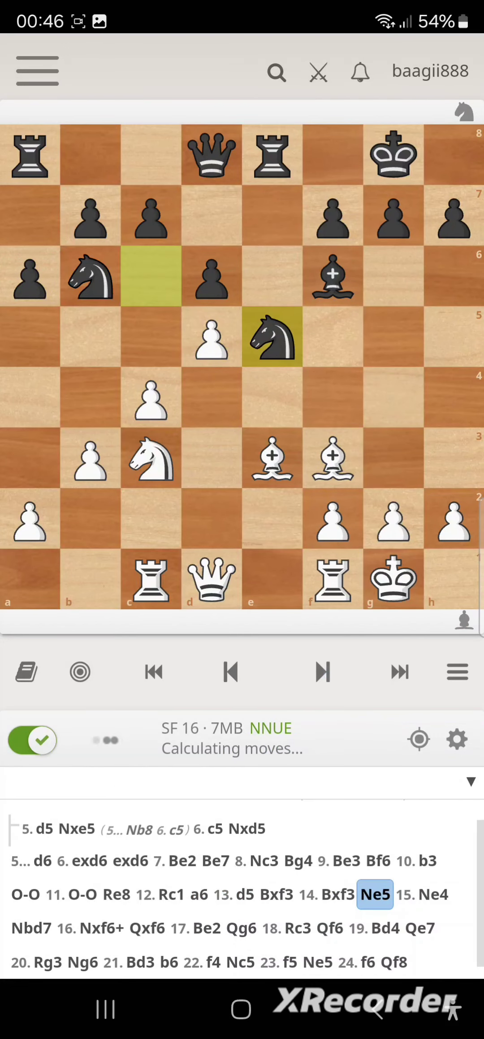
{"action": "left_click", "coordinate": [322, 670]}
{"action": "left_click", "coordinate": [322, 670]}
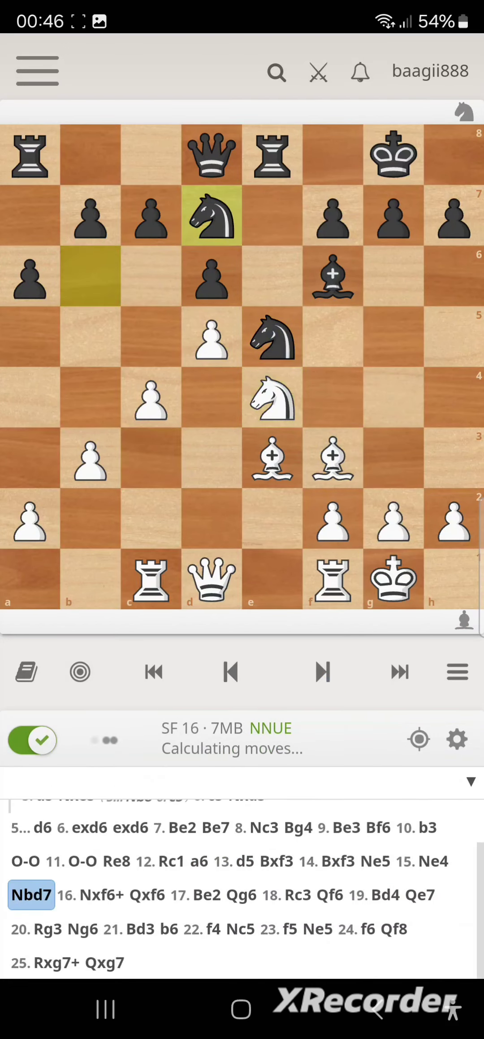
{"action": "left_click", "coordinate": [322, 670]}
Advance from 16...Qxf6 through 18.Rc3 and 19.Bd4 to 20.Rg3, rated +1.3.
{"action": "left_click", "coordinate": [322, 670]}
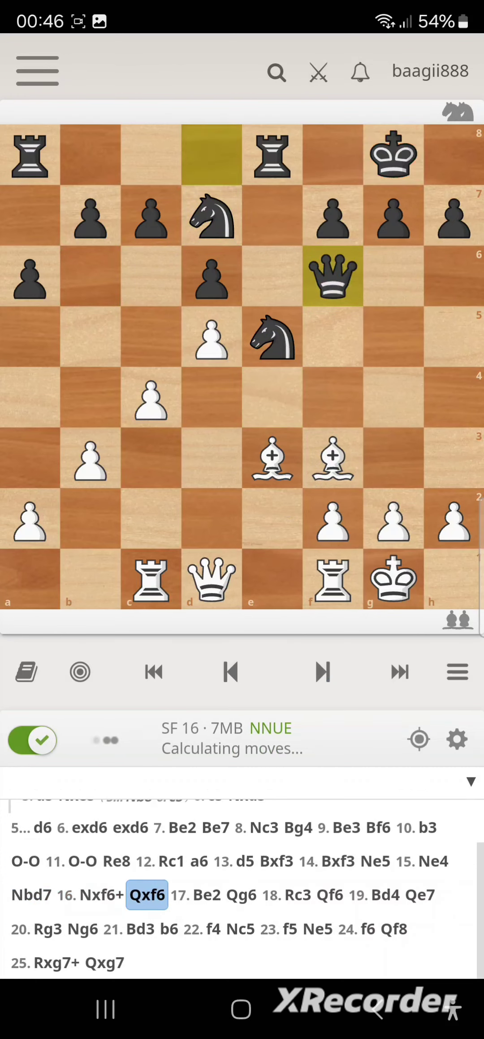
{"action": "left_click", "coordinate": [322, 670]}
{"action": "left_click", "coordinate": [322, 671]}
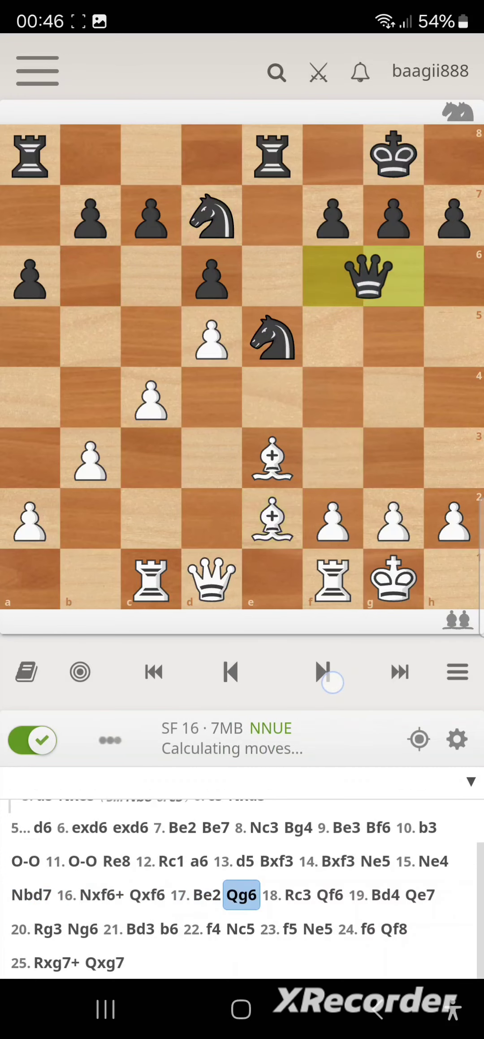
{"action": "left_click", "coordinate": [322, 671]}
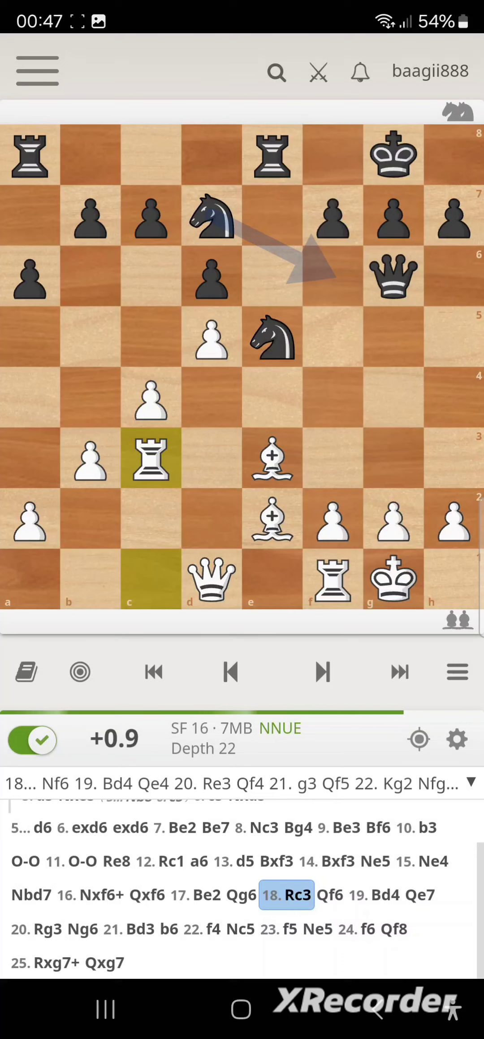
{"action": "left_click", "coordinate": [323, 670]}
{"action": "left_click", "coordinate": [322, 670]}
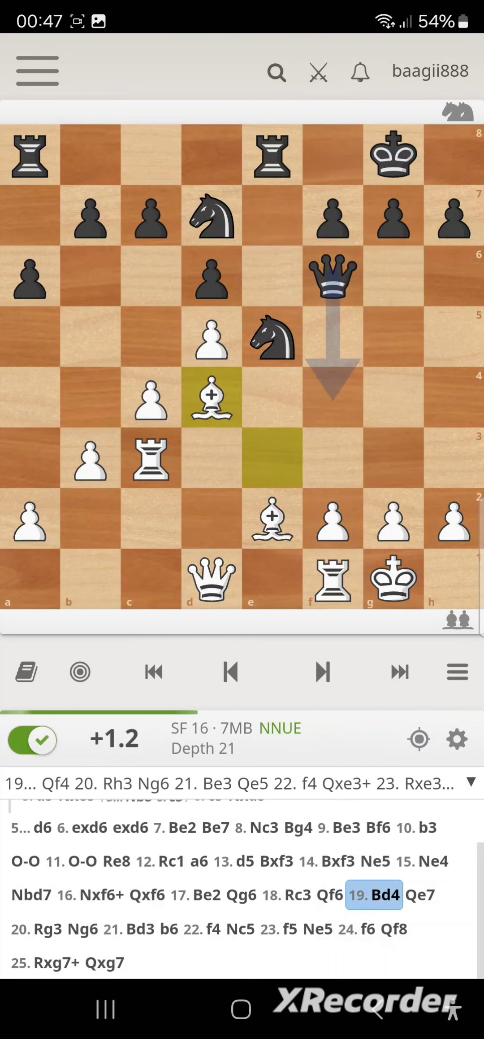
{"action": "left_click", "coordinate": [322, 671]}
{"action": "left_click", "coordinate": [322, 671]}
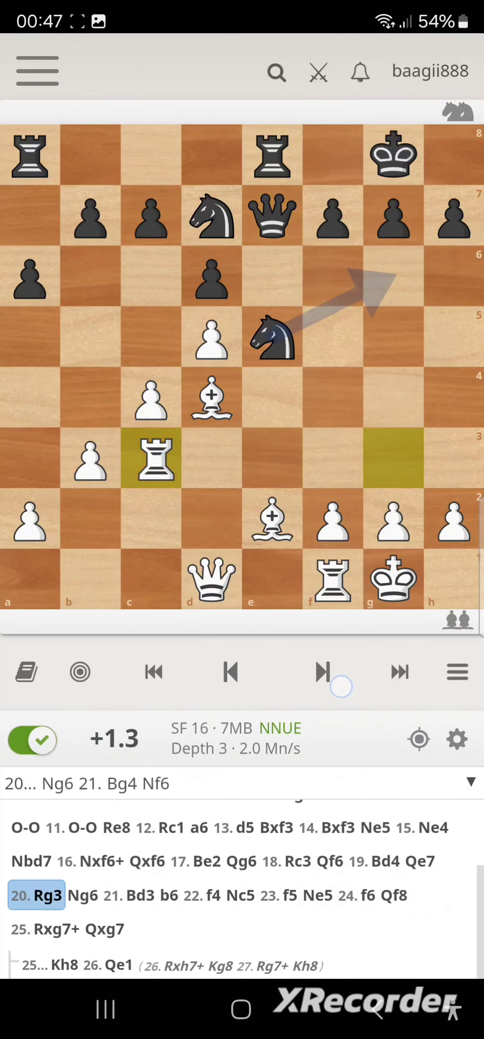
{"action": "left_click", "coordinate": [322, 670]}
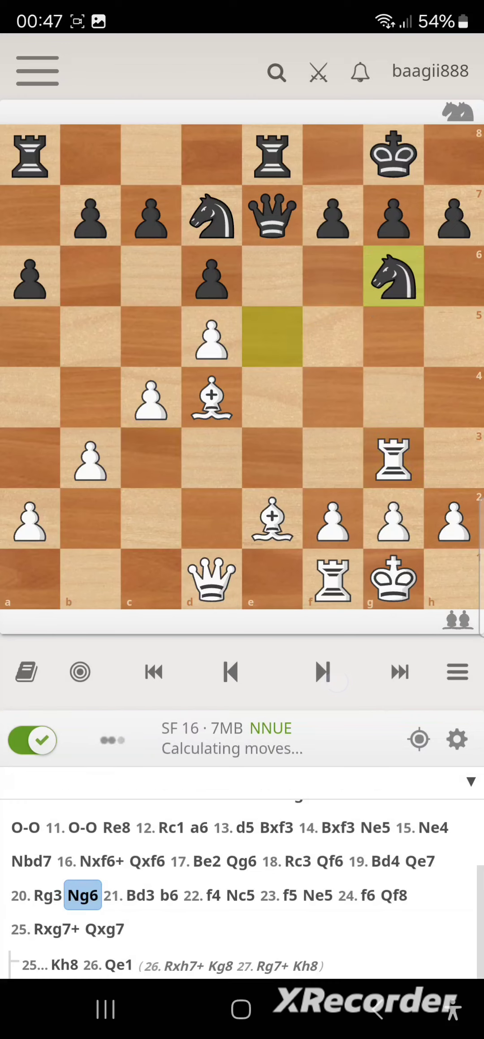